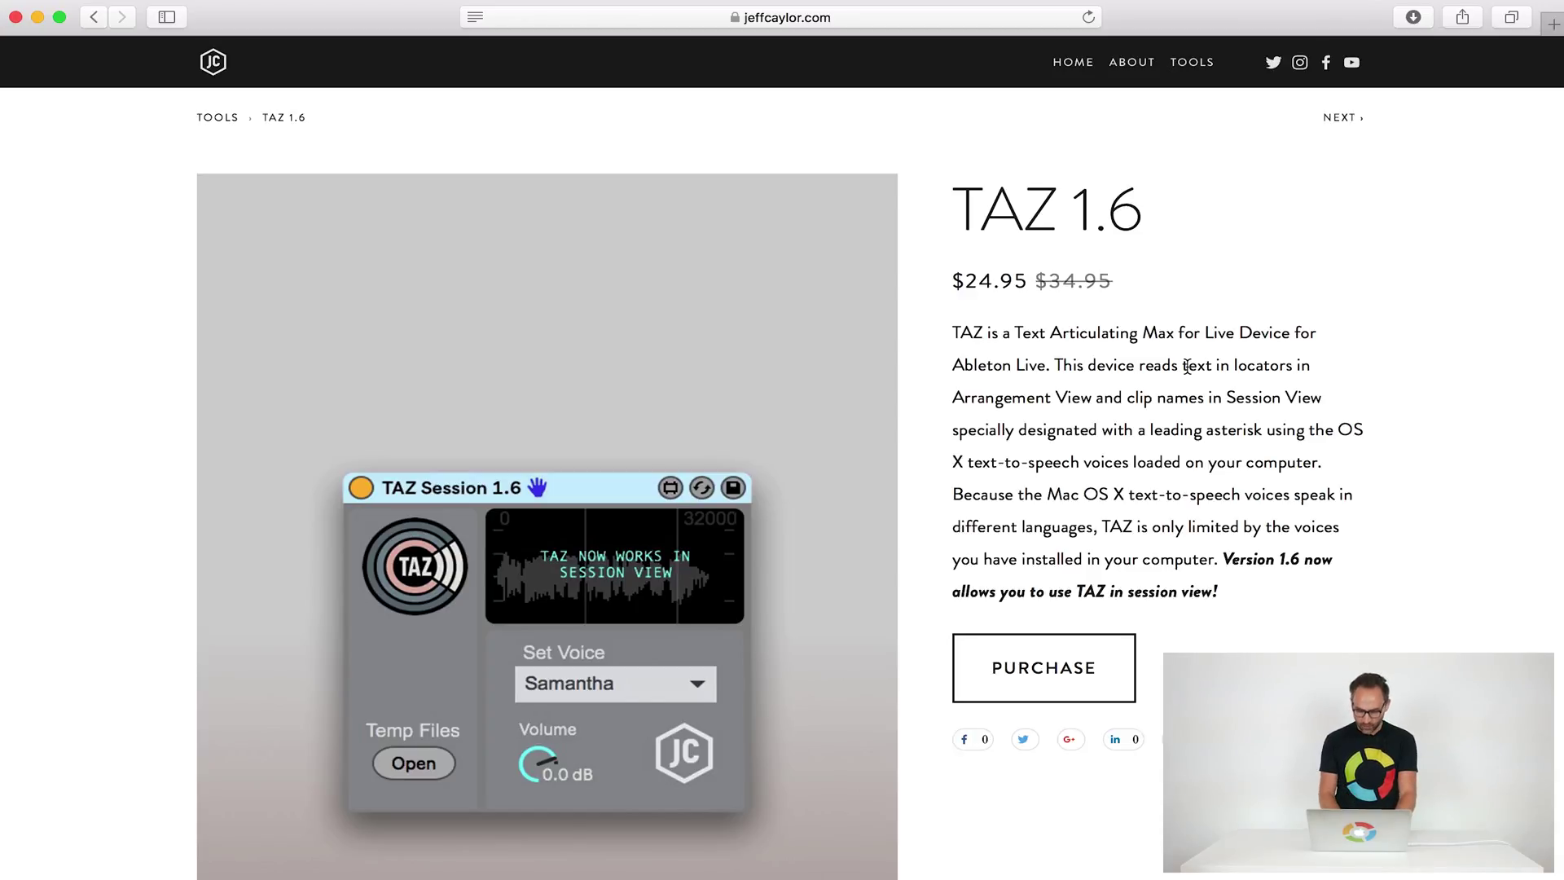
Switch from the TAZ 1.6 product page in Safari to Ableton Live
key(super+Tab)
key(super+Tab)
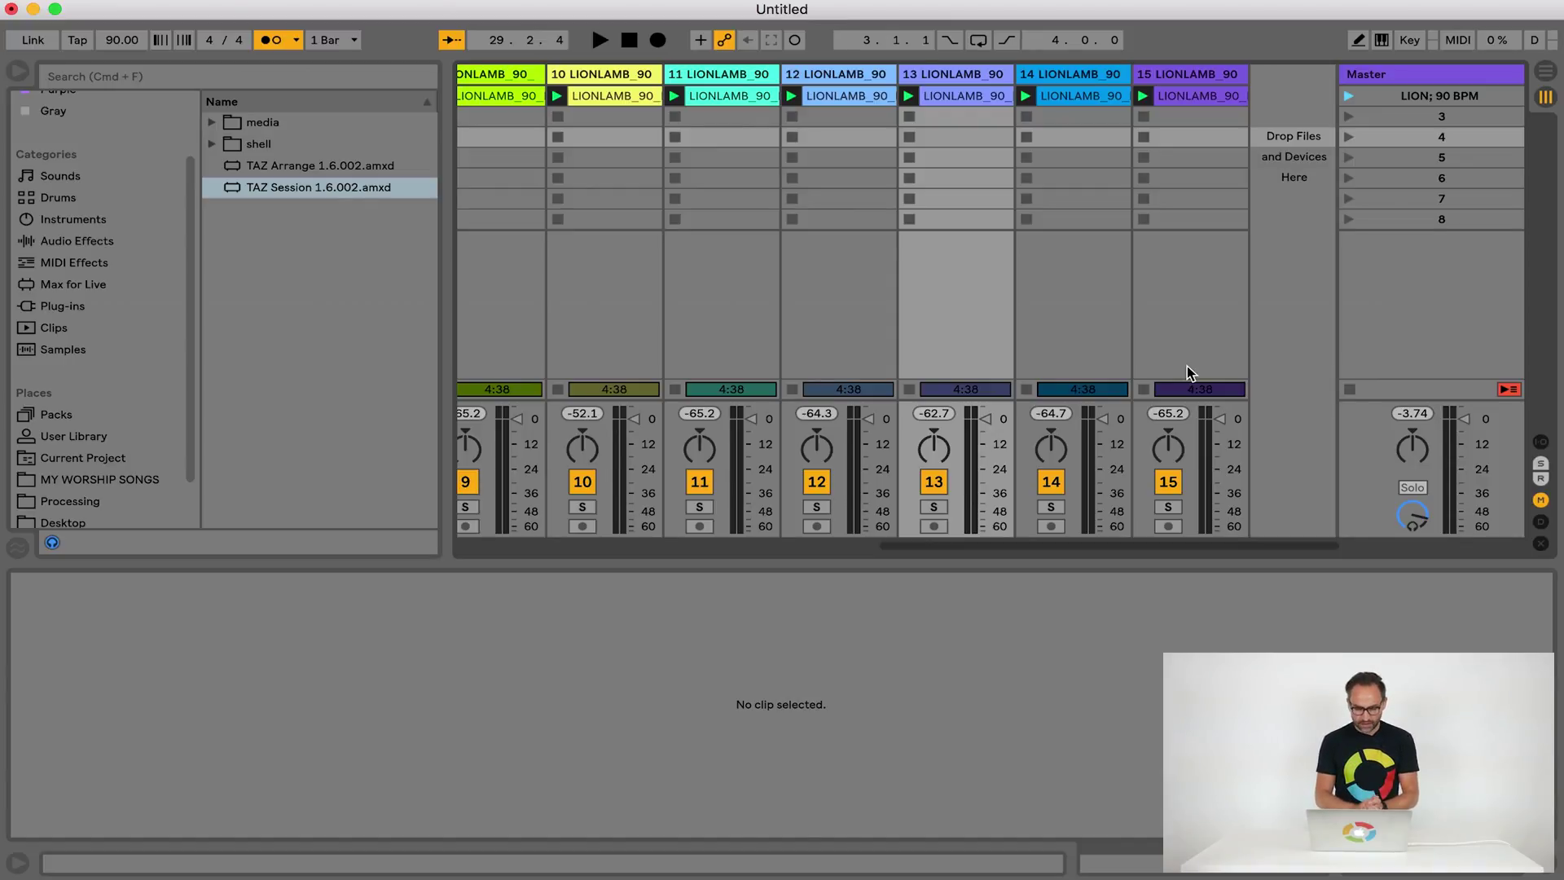
Launch the LION; 90 BPM scene and load TAZ Session 1.6.002 onto a new MIDI track 16
click(1349, 96)
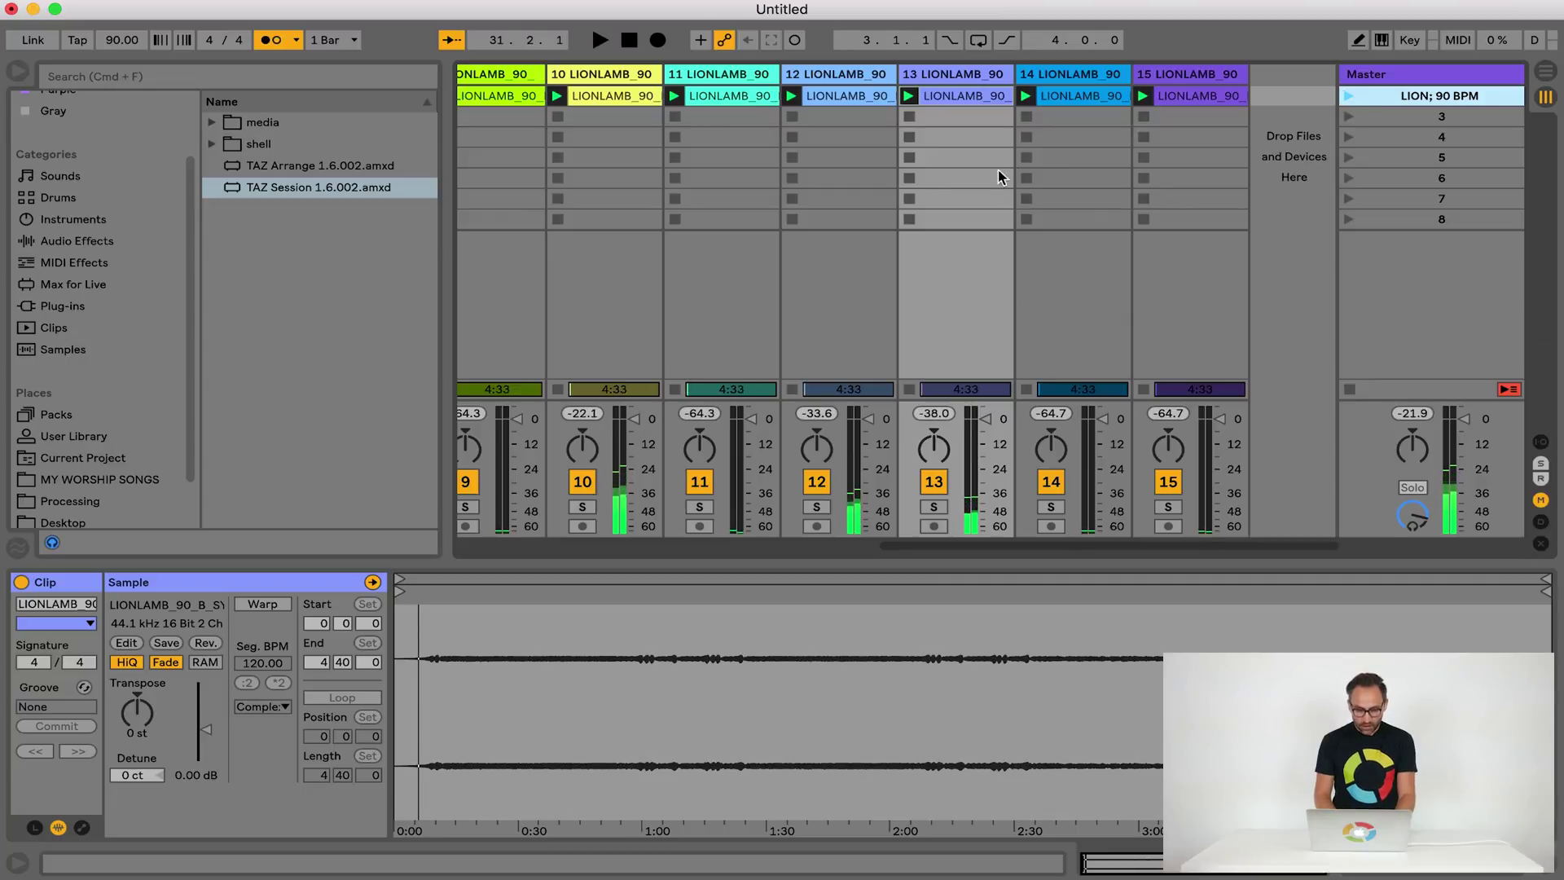
click(862, 183)
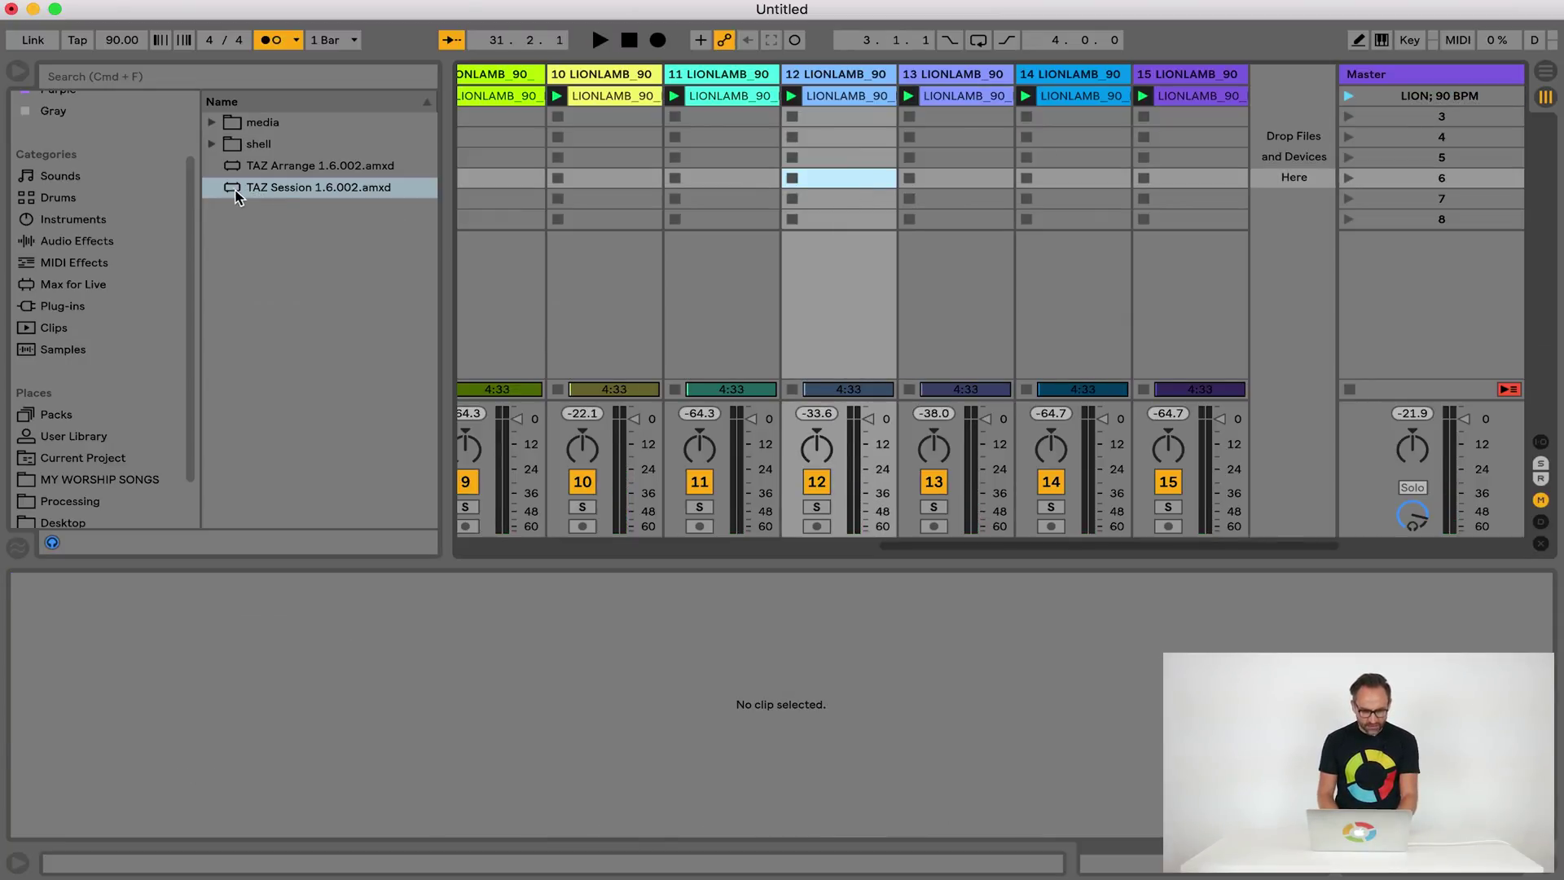
drag(236, 198, 1290, 110)
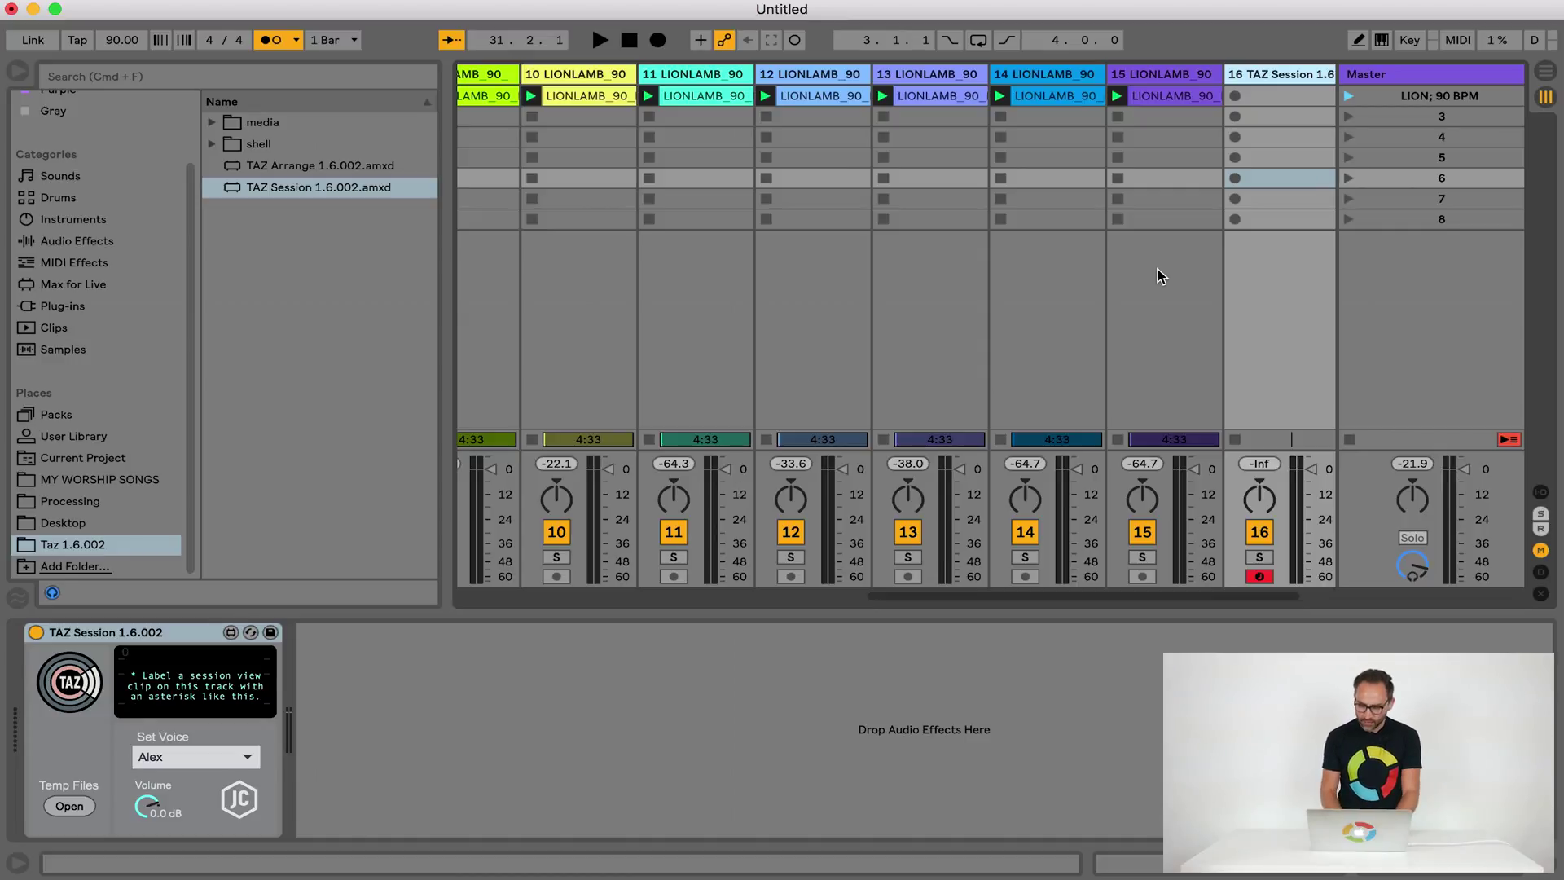
Create an empty MIDI clip in track 16's first slot named '* LION AND THE LAMB'
double_click(1277, 99)
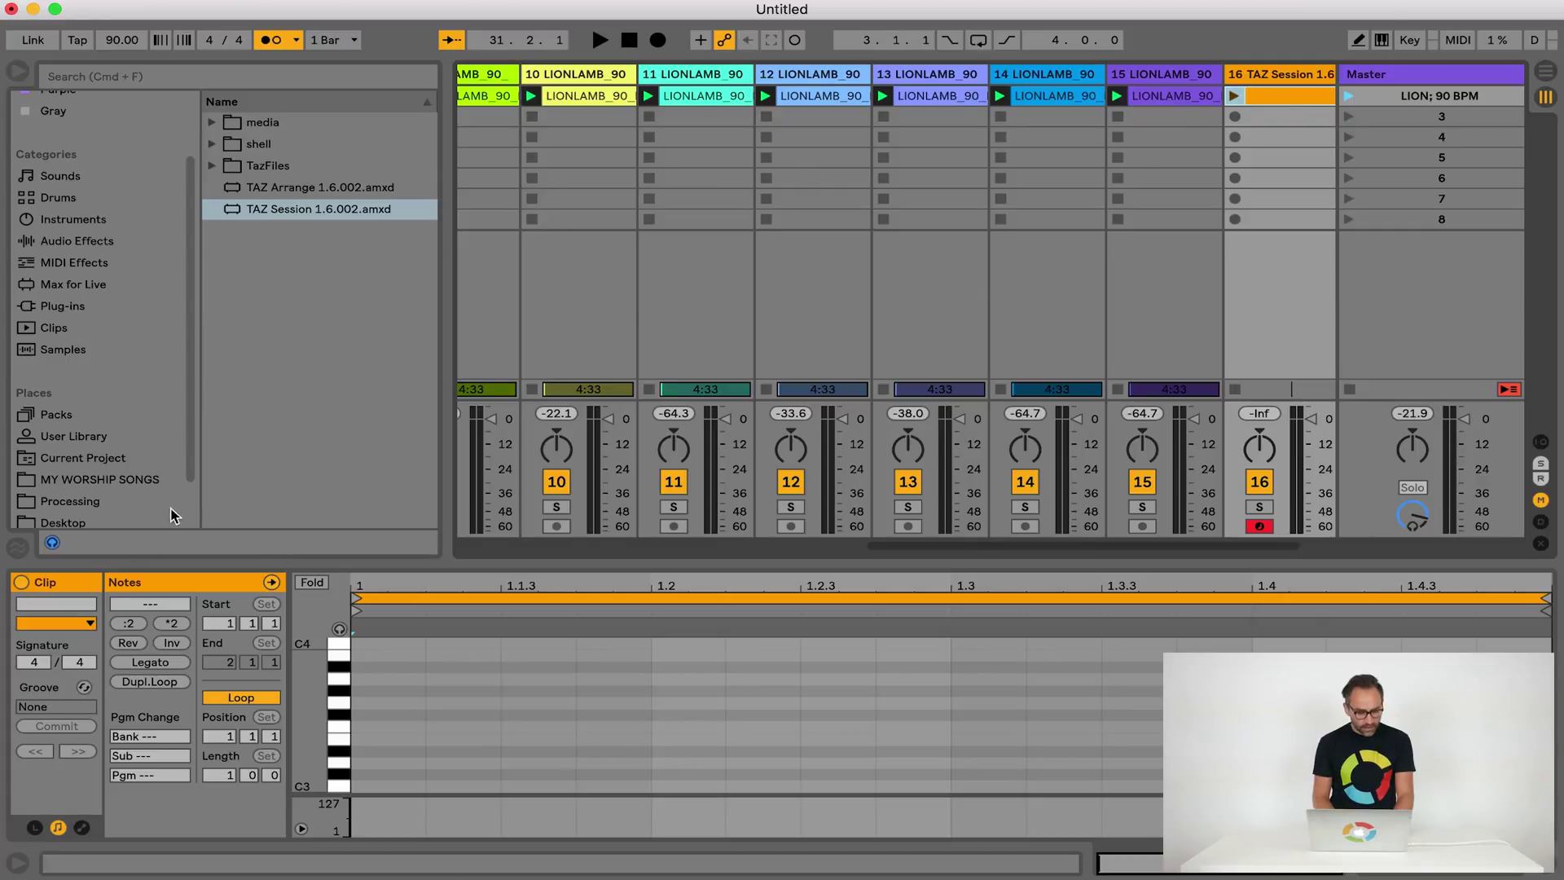
click(57, 605)
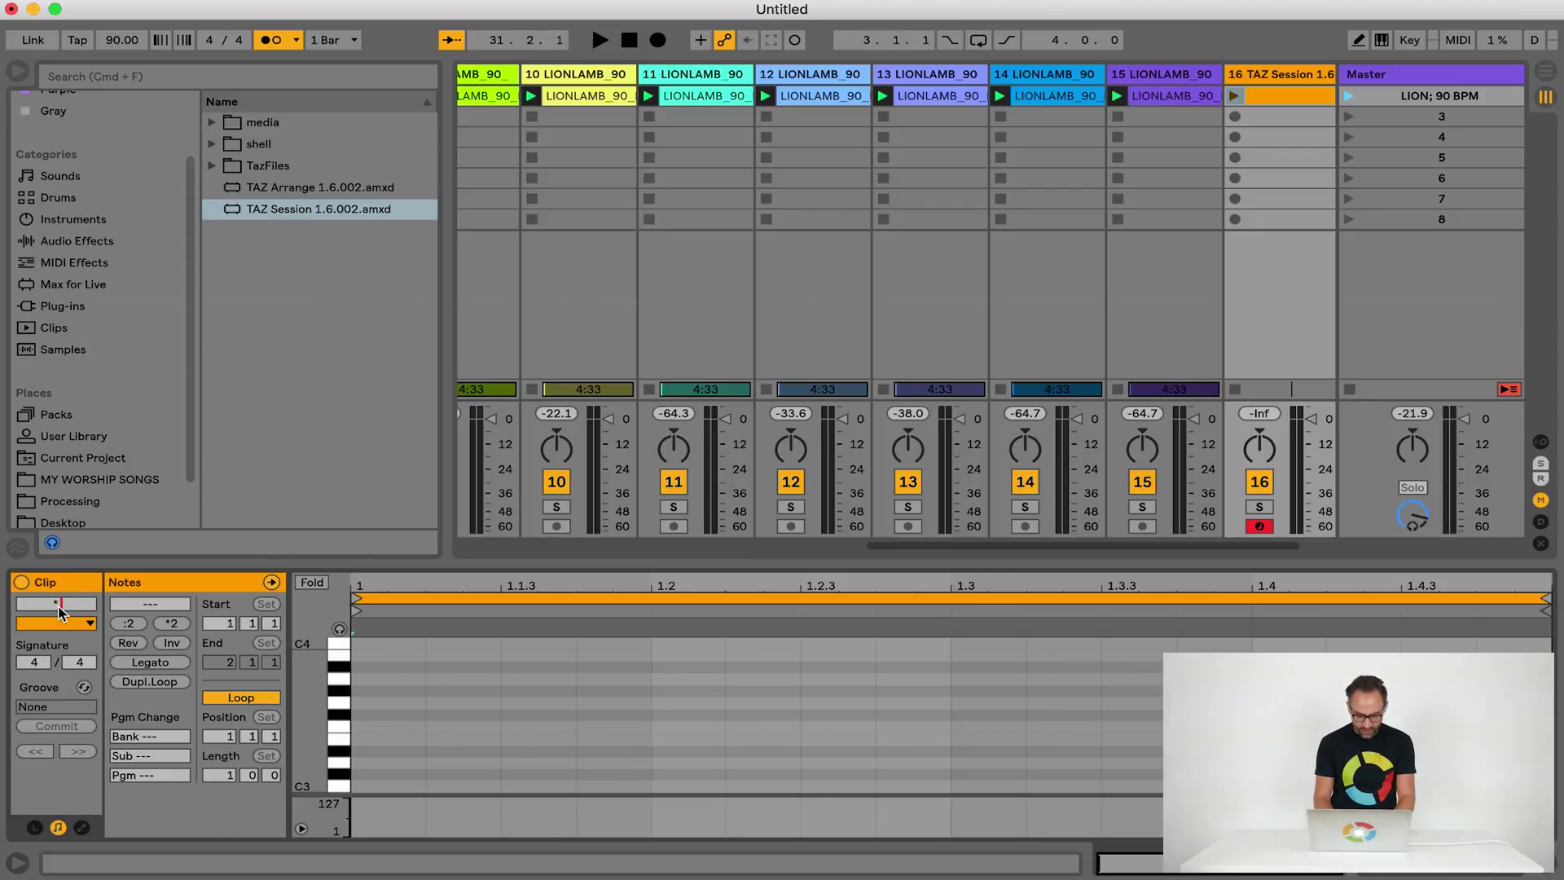
text(AND THE LAMB)
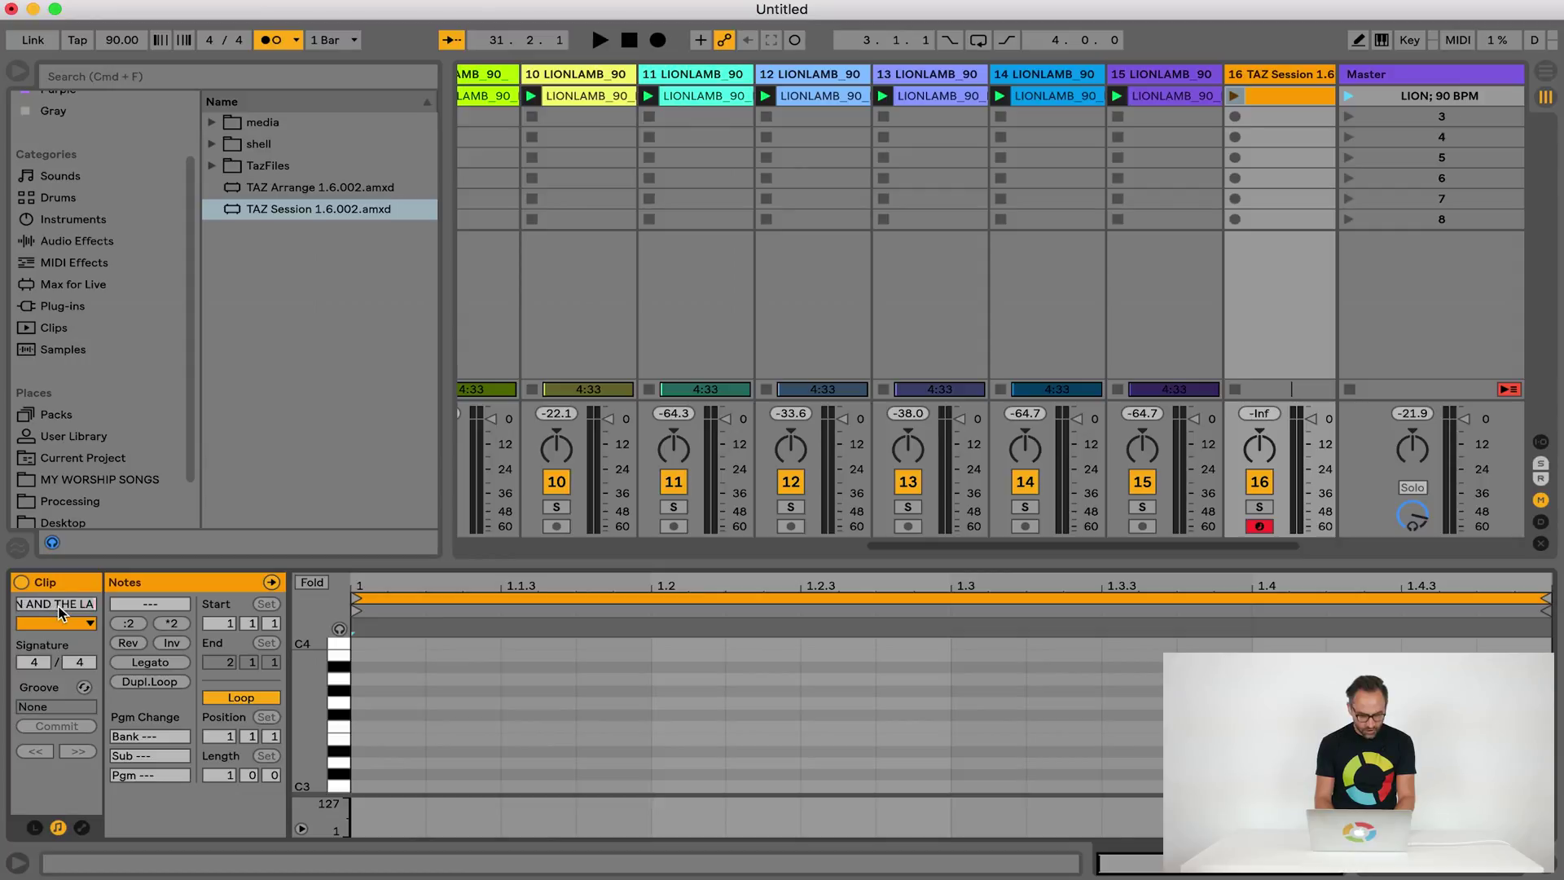
key(Return)
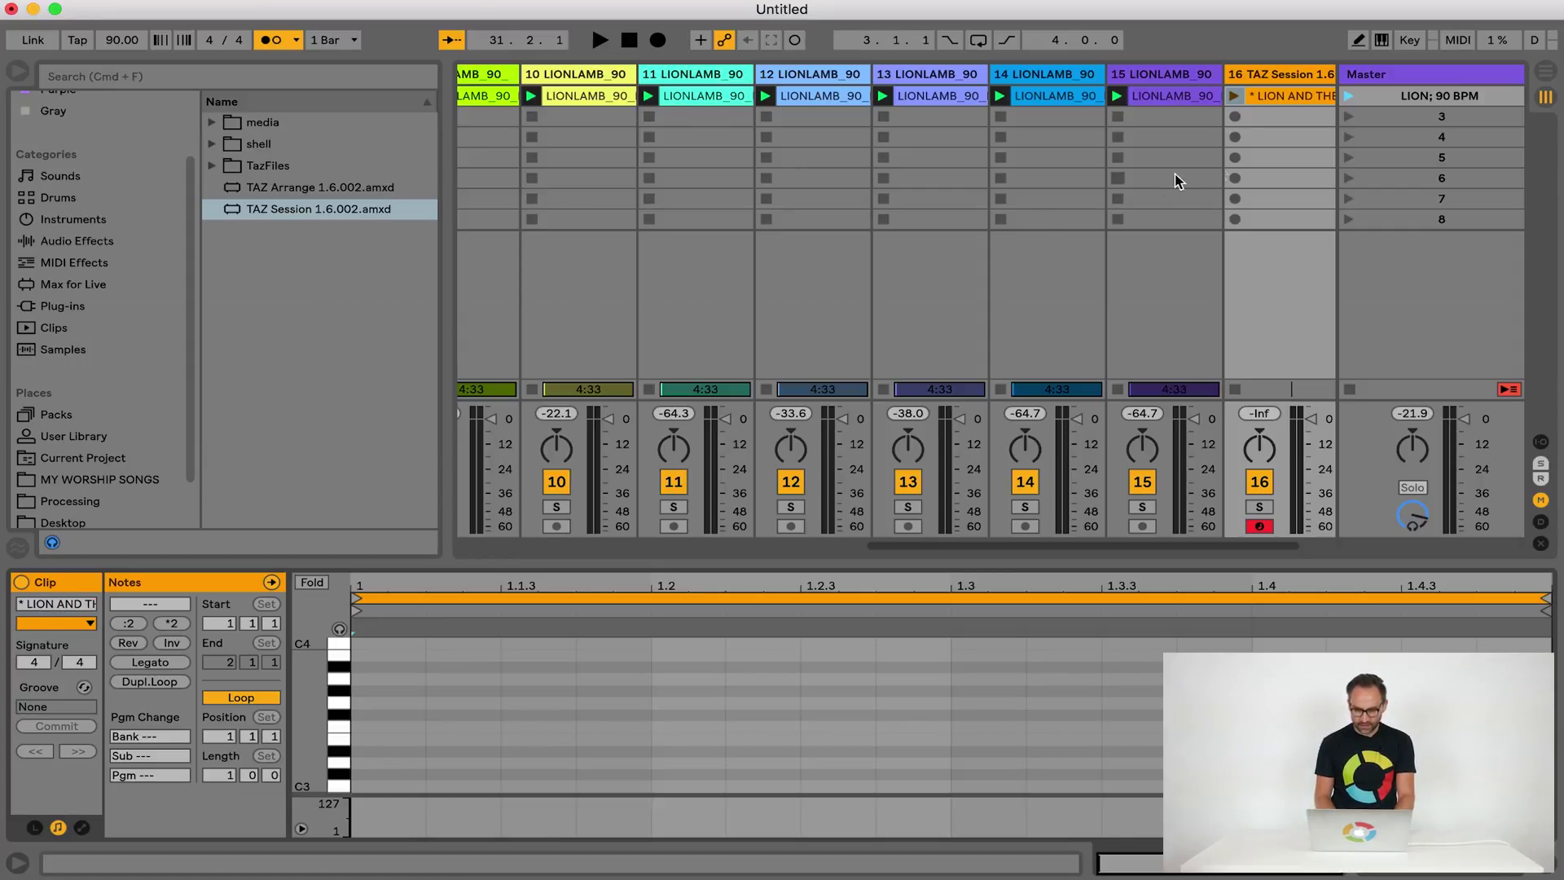
click(1255, 159)
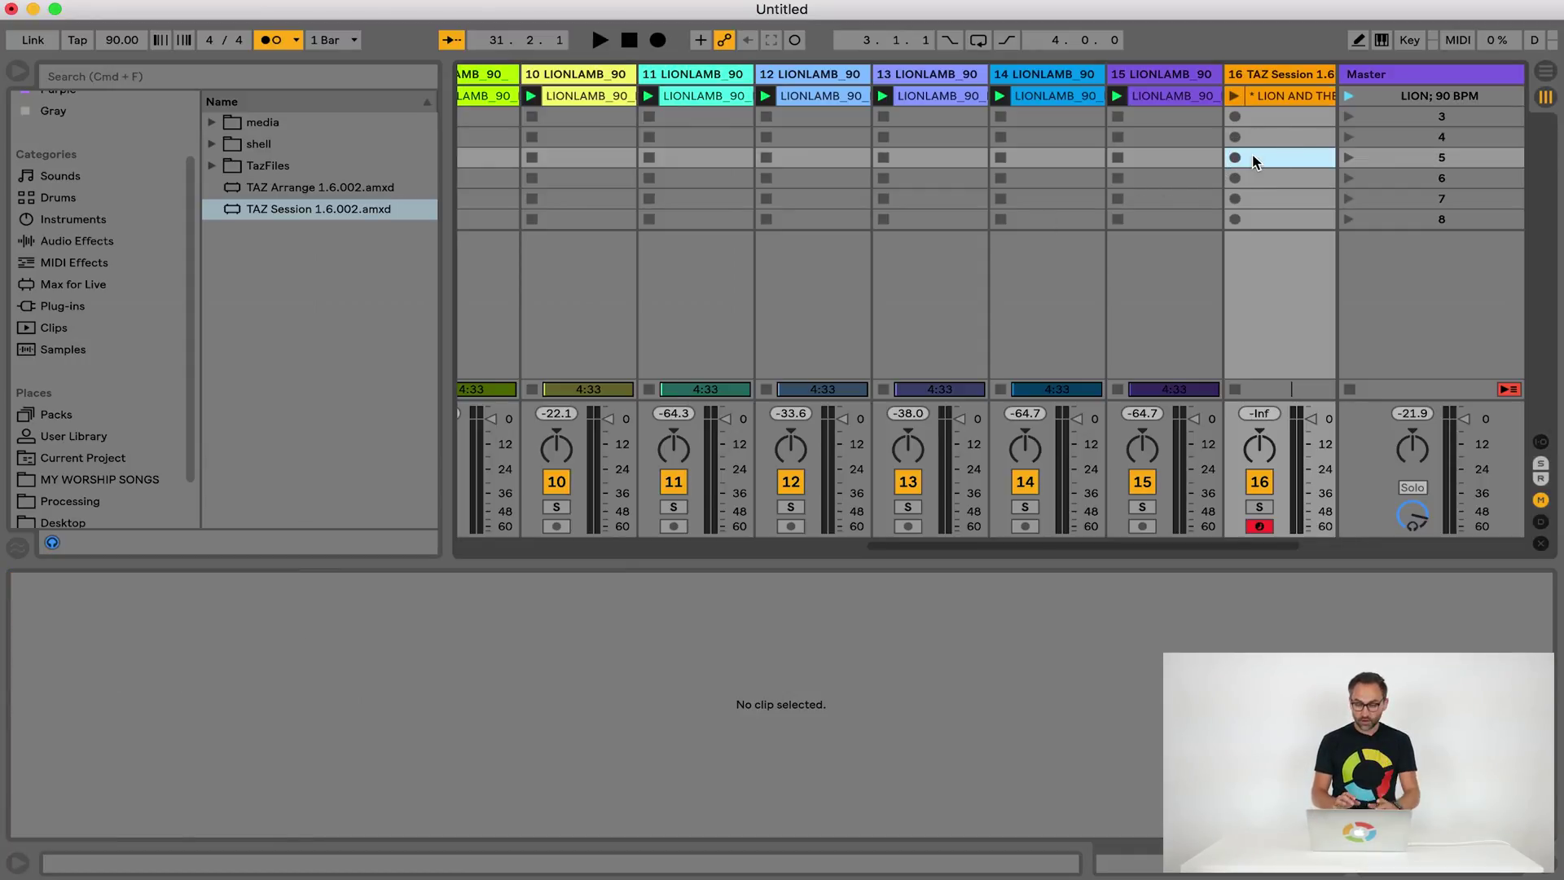
Show track 16's TAZ Session device and play the LION; 90 BPM scene to hear it
click(1293, 77)
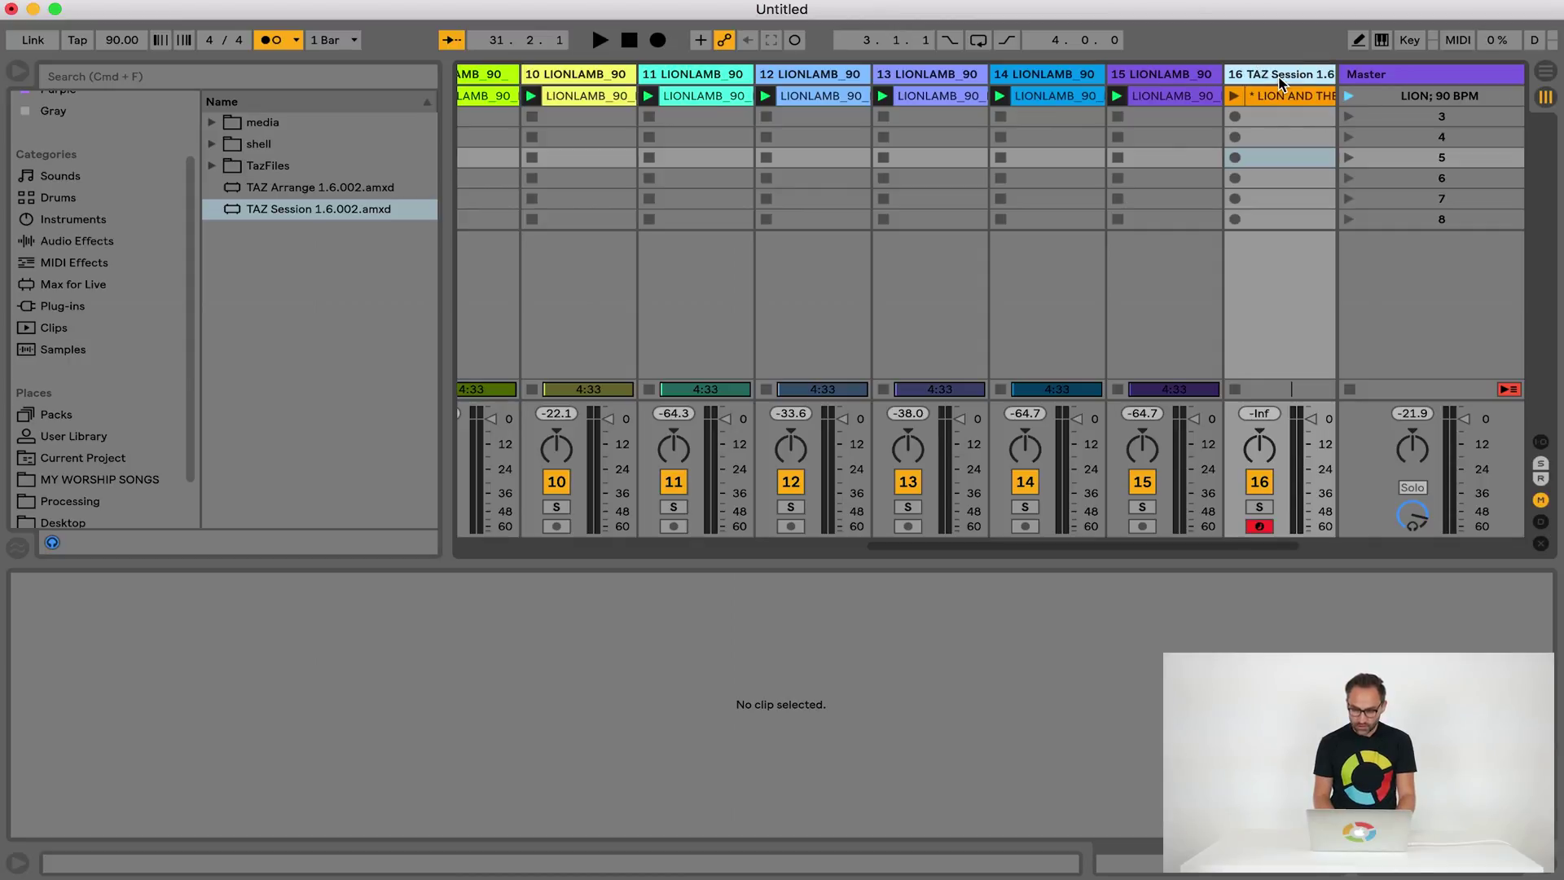
key(shift+Tab)
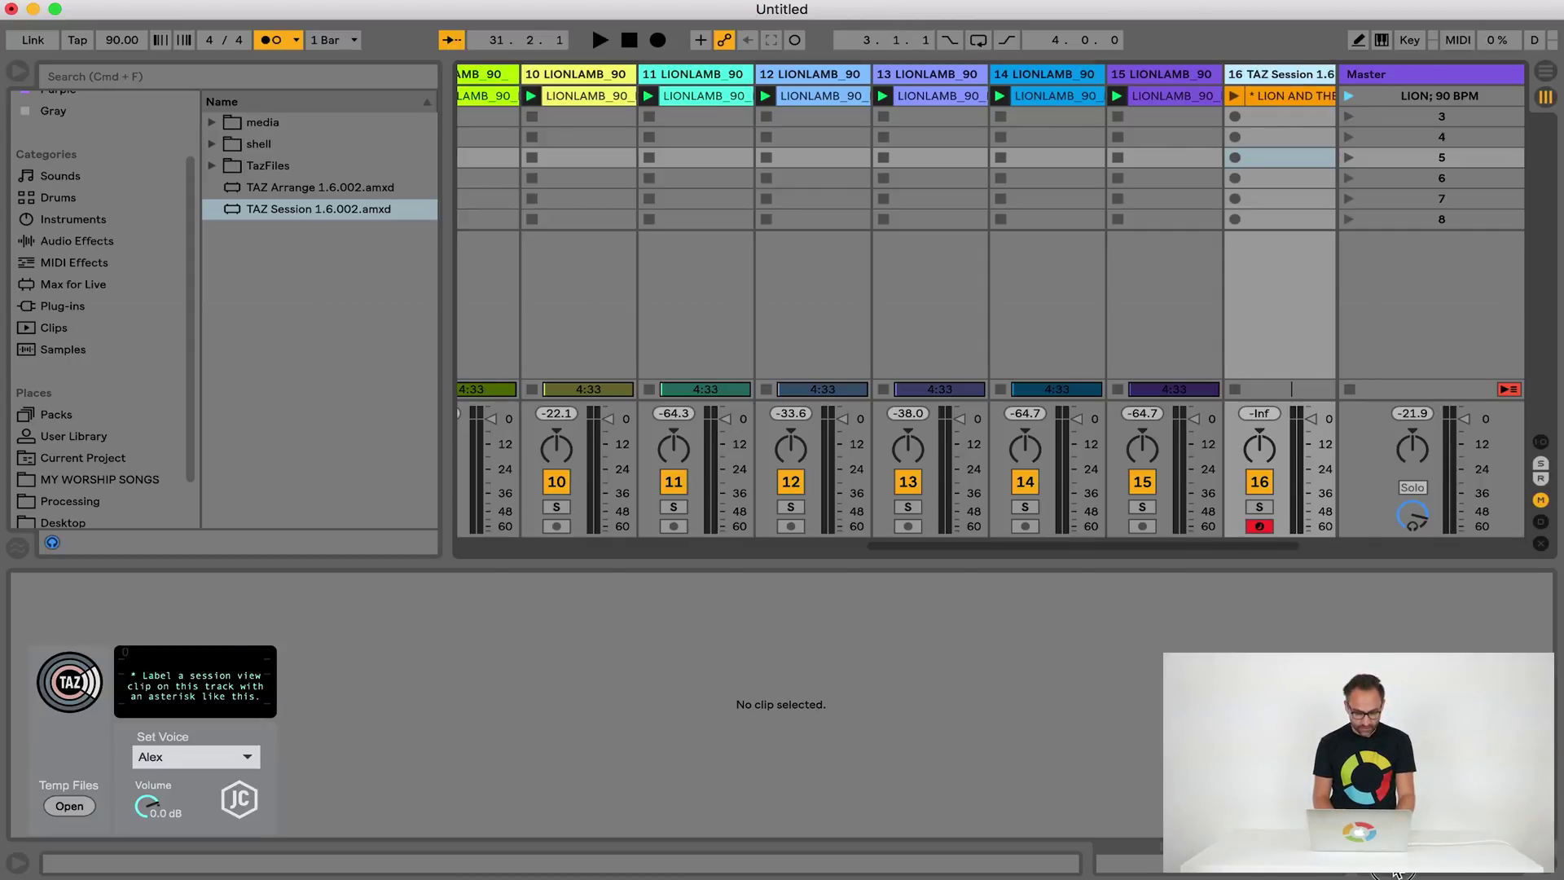
click(1348, 98)
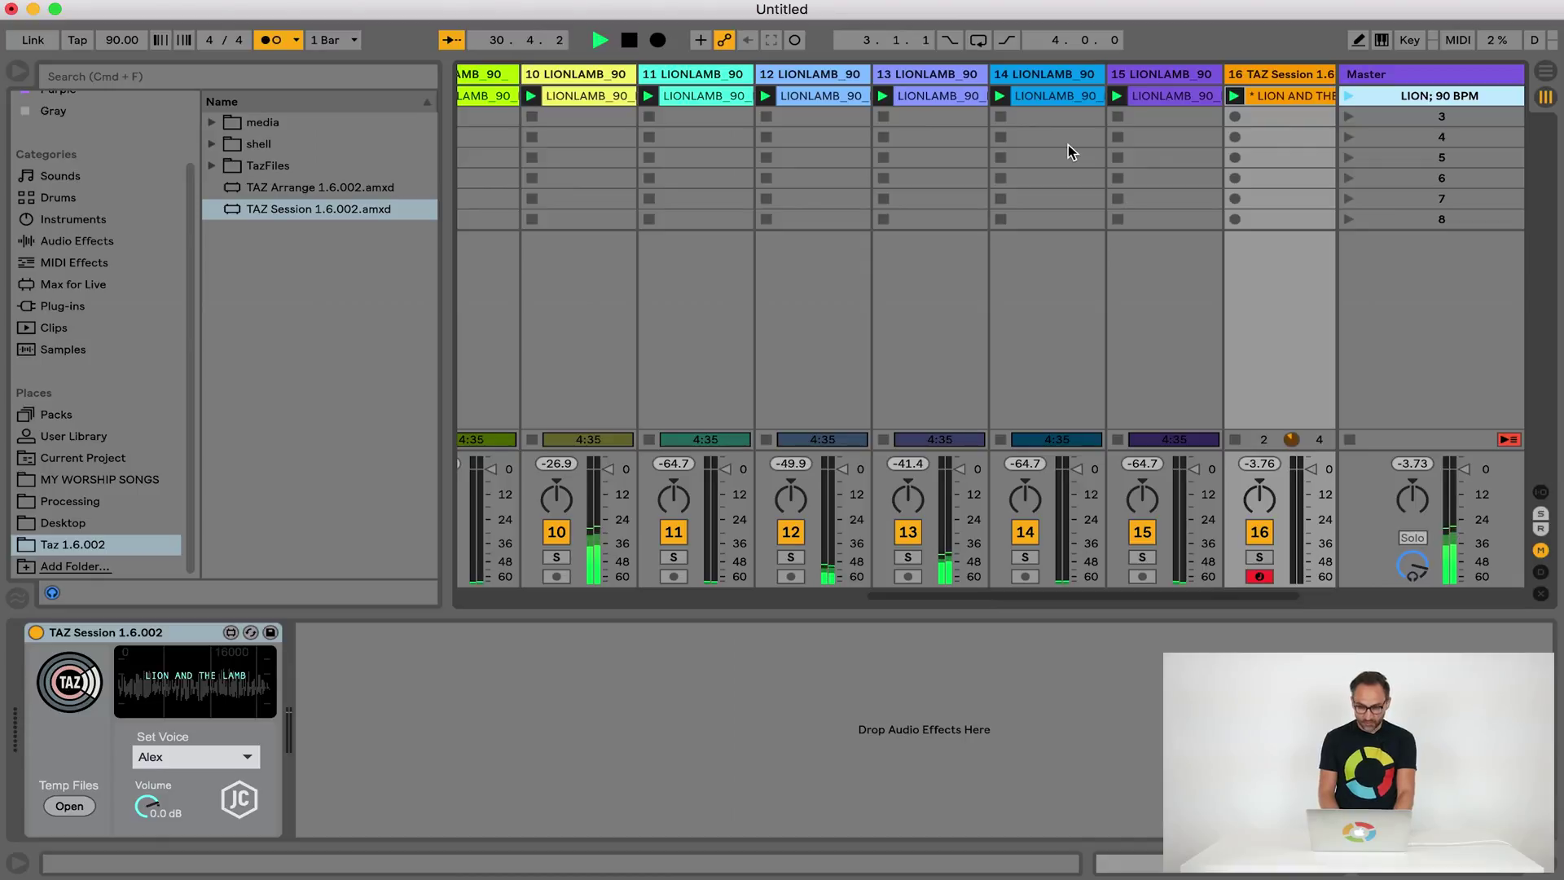
key(space)
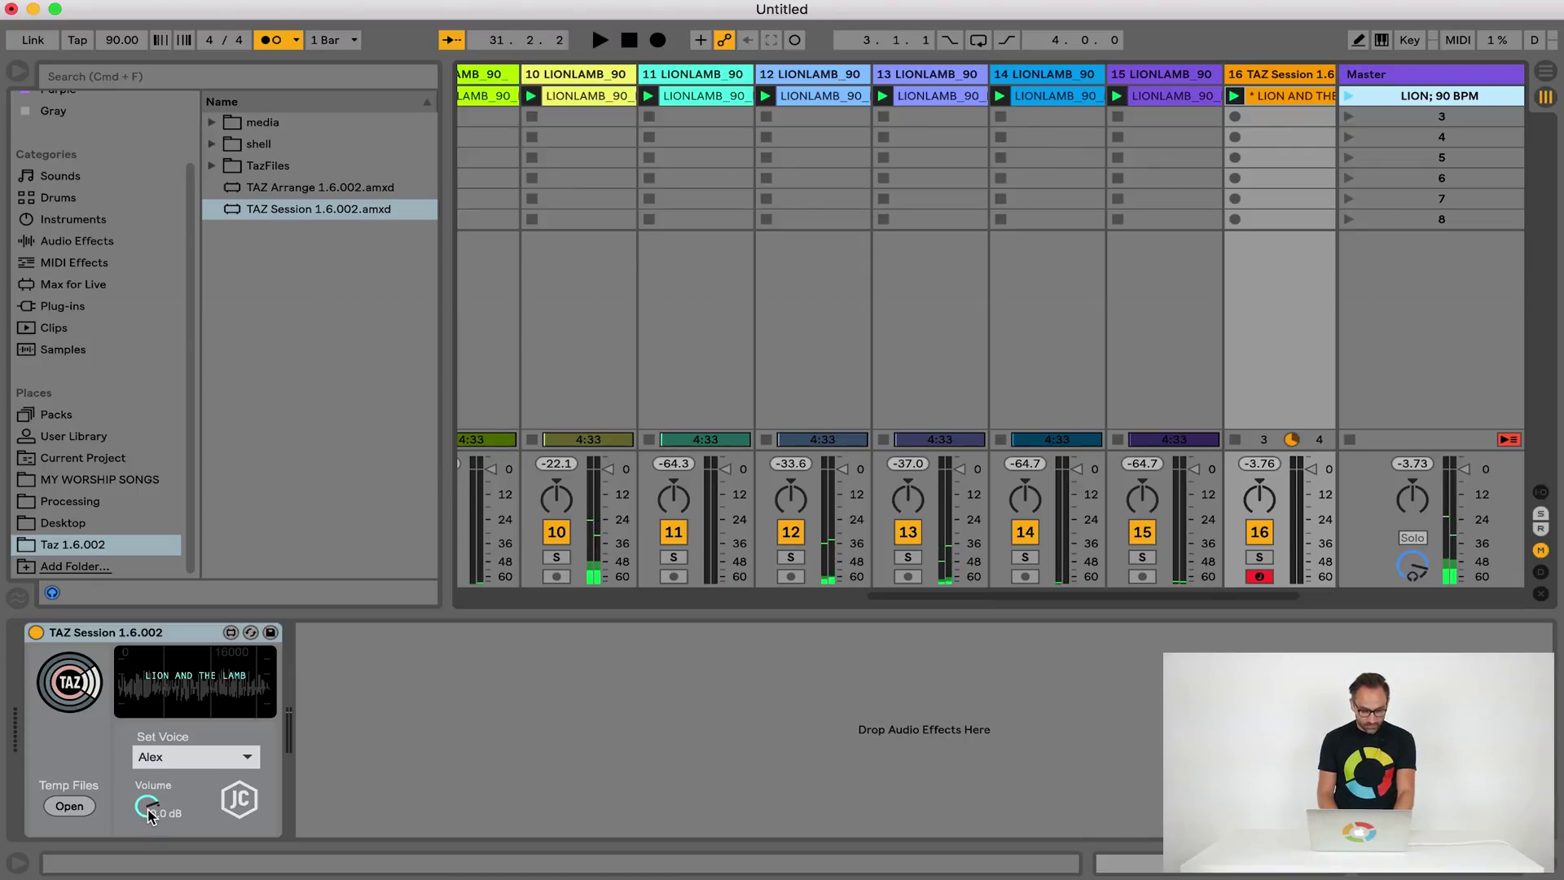
Change the TAZ Session voice to Alice and replay the LION scene
click(247, 757)
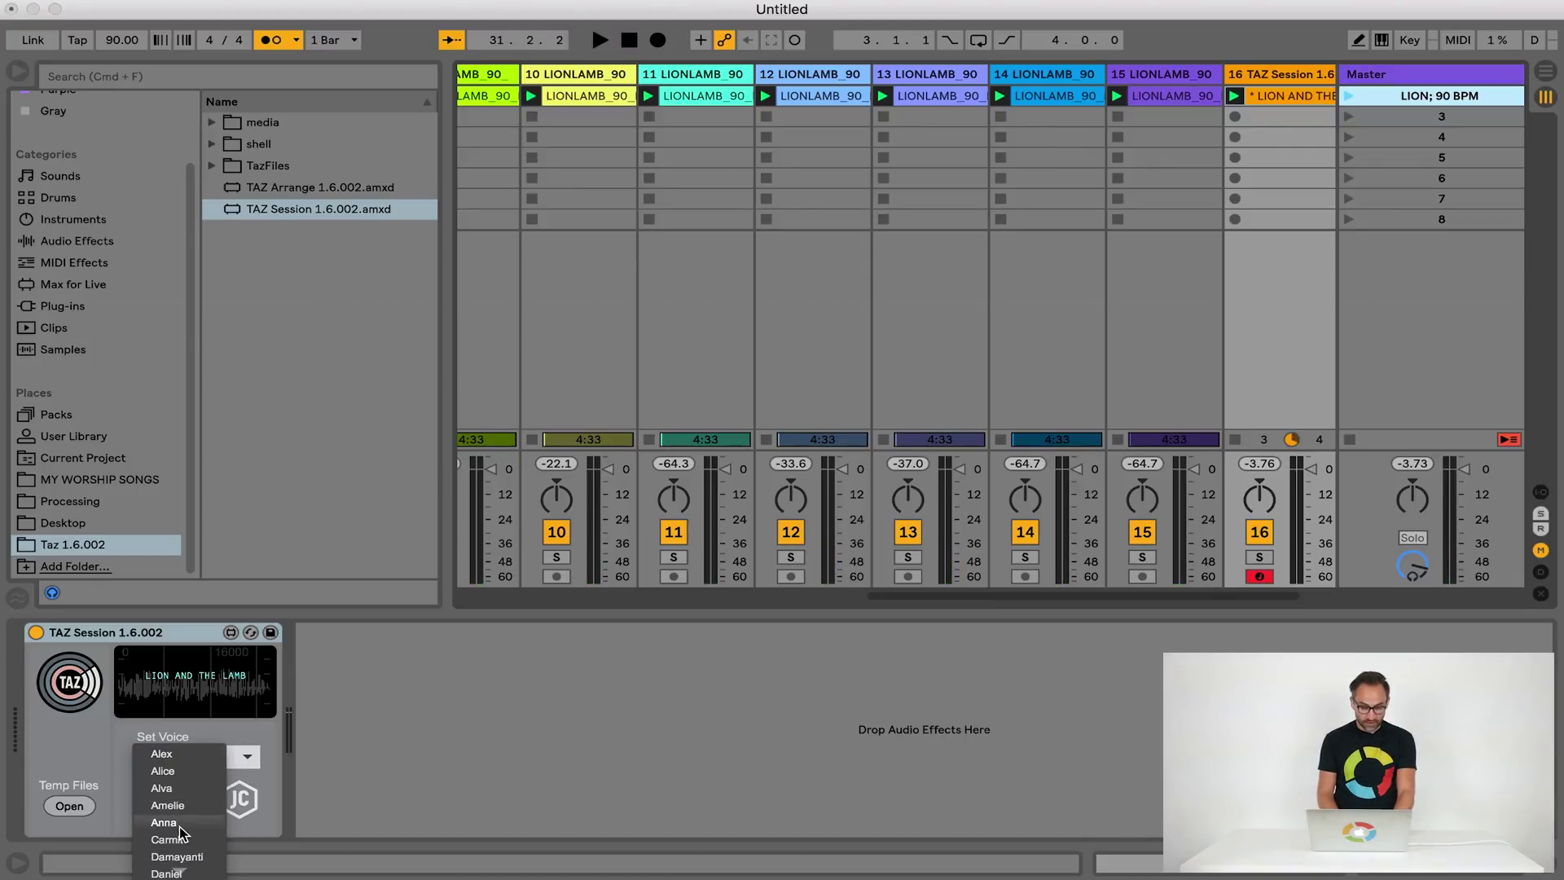
scroll(181, 833, down, 3)
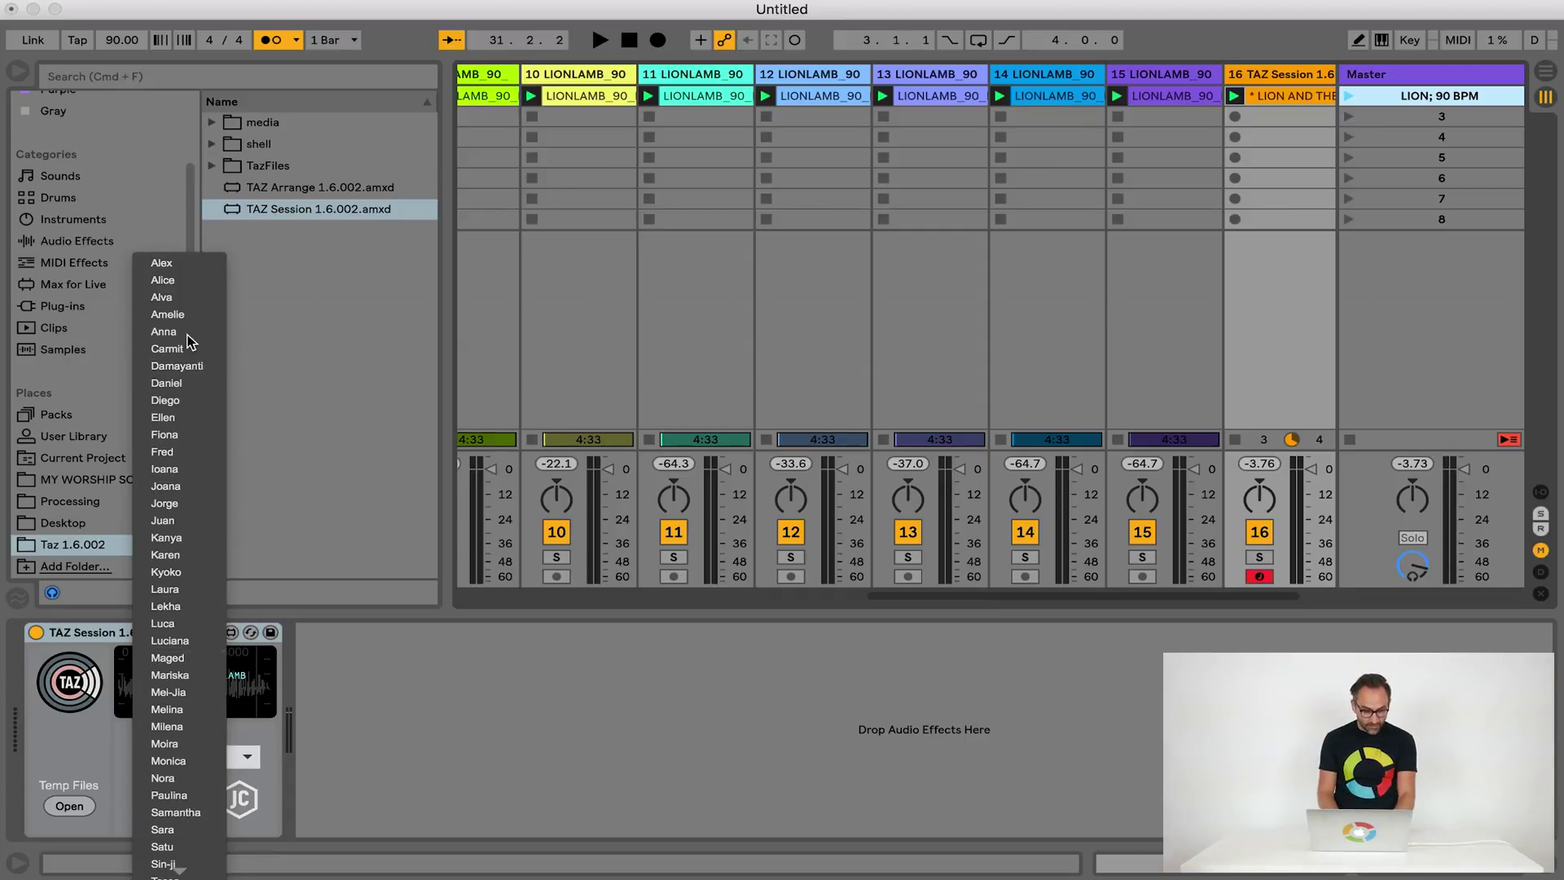
click(167, 280)
click(1350, 95)
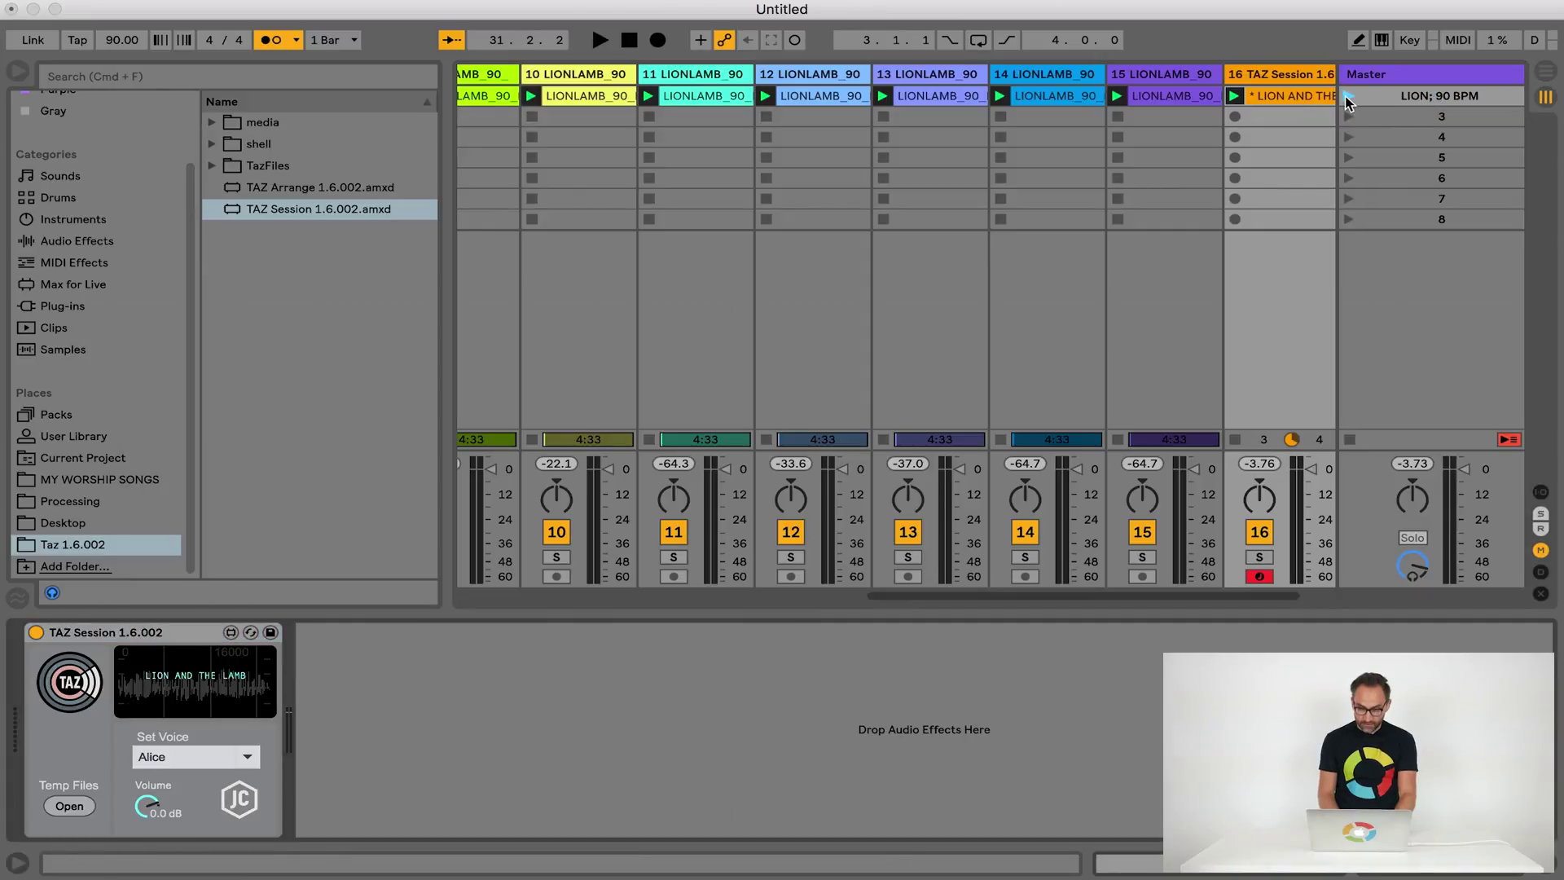
Switch the voice to Karen, relaunch the scene, and open the '* LION AND THE LAMB' clip
click(183, 756)
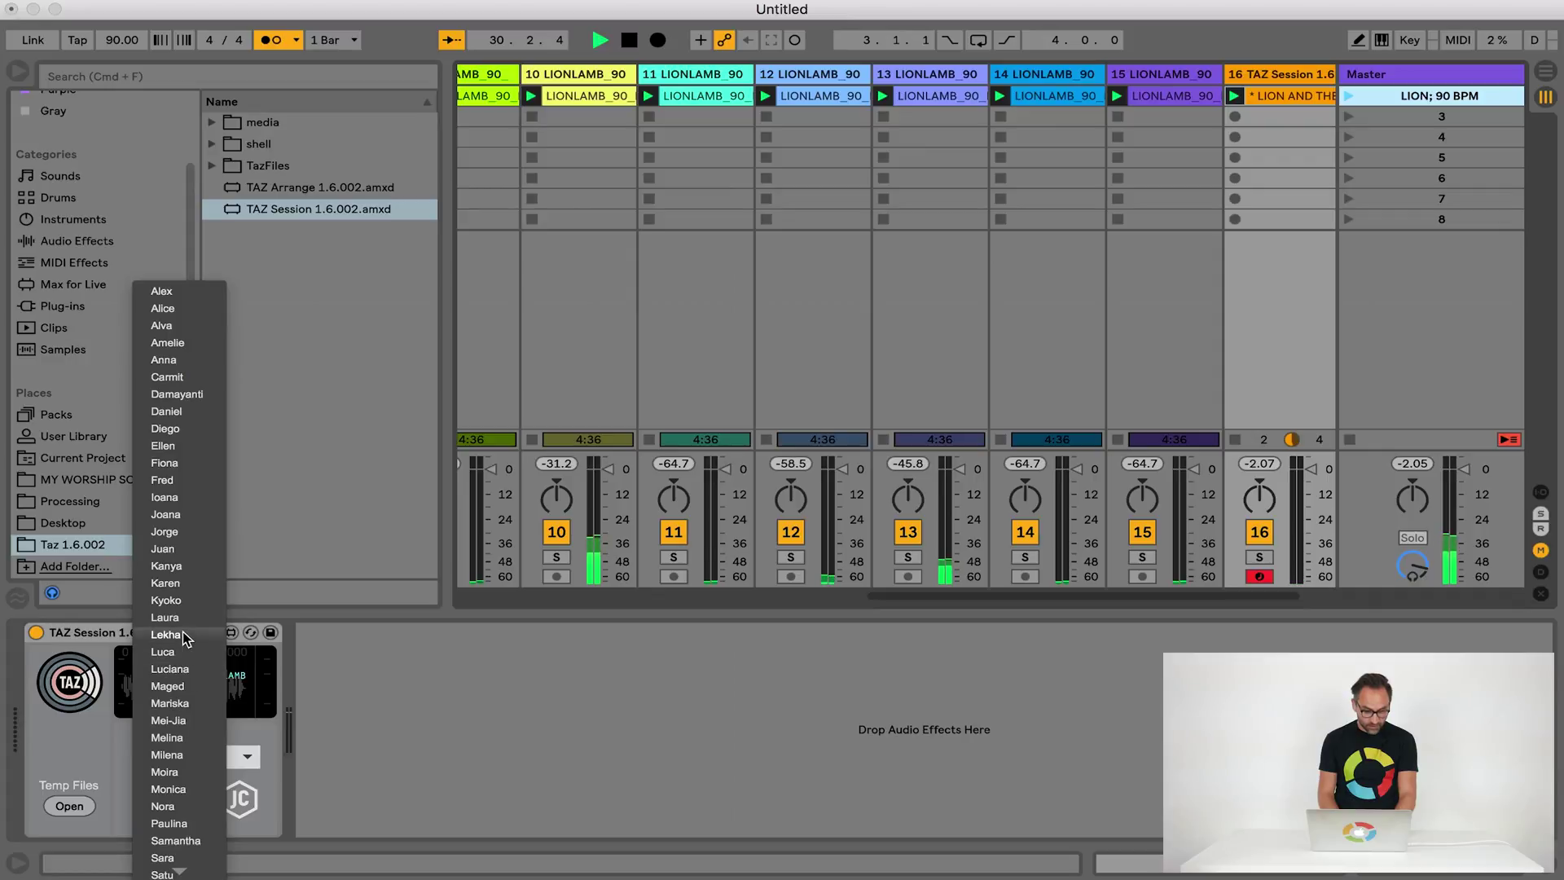
click(165, 583)
click(1157, 183)
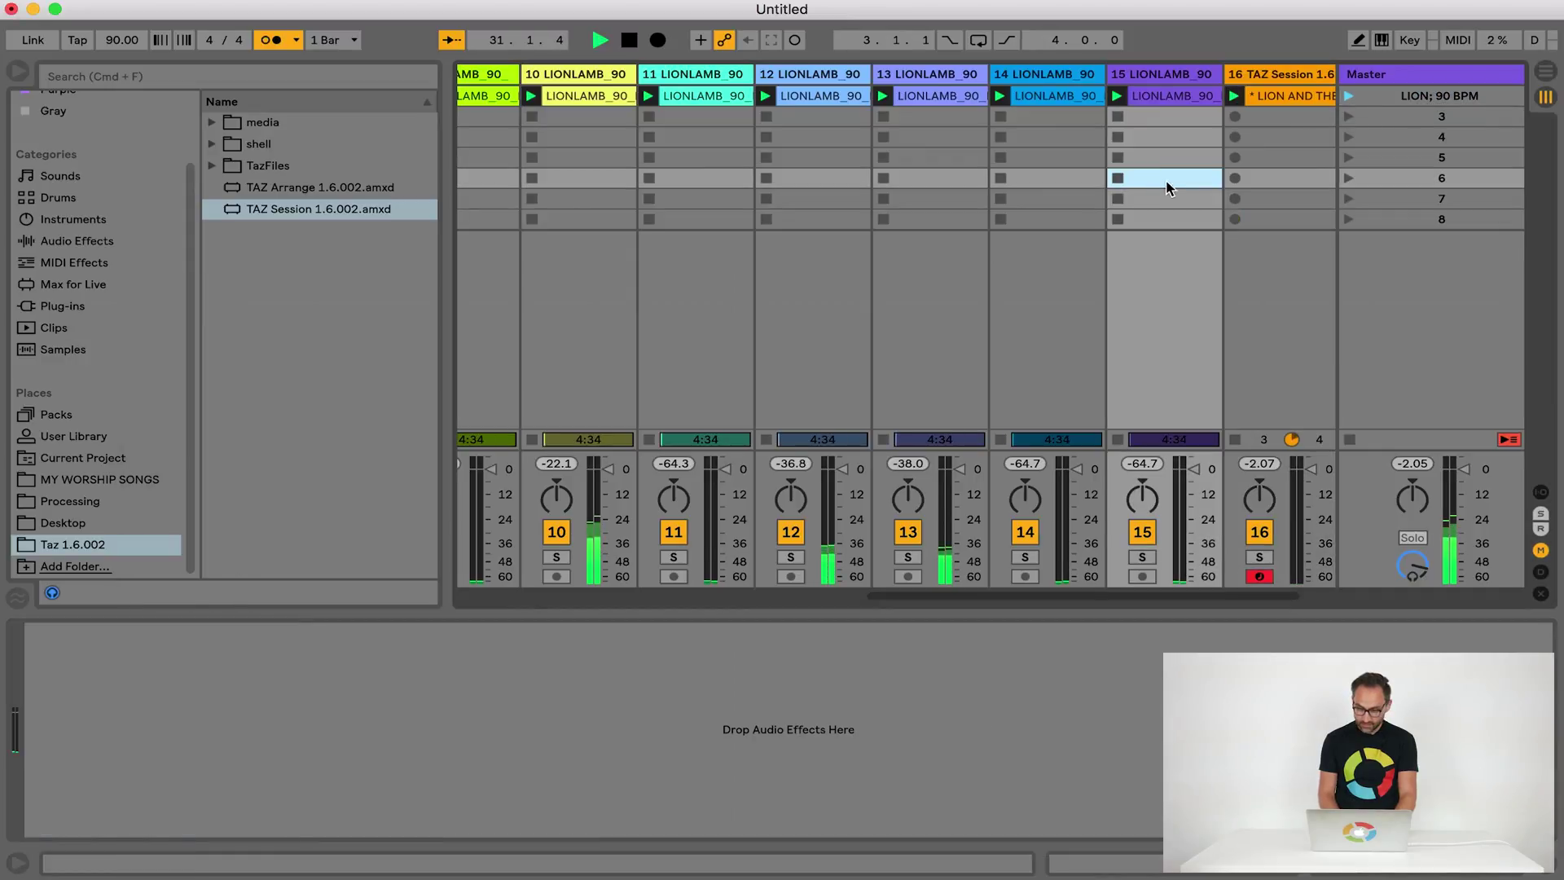
click(1350, 96)
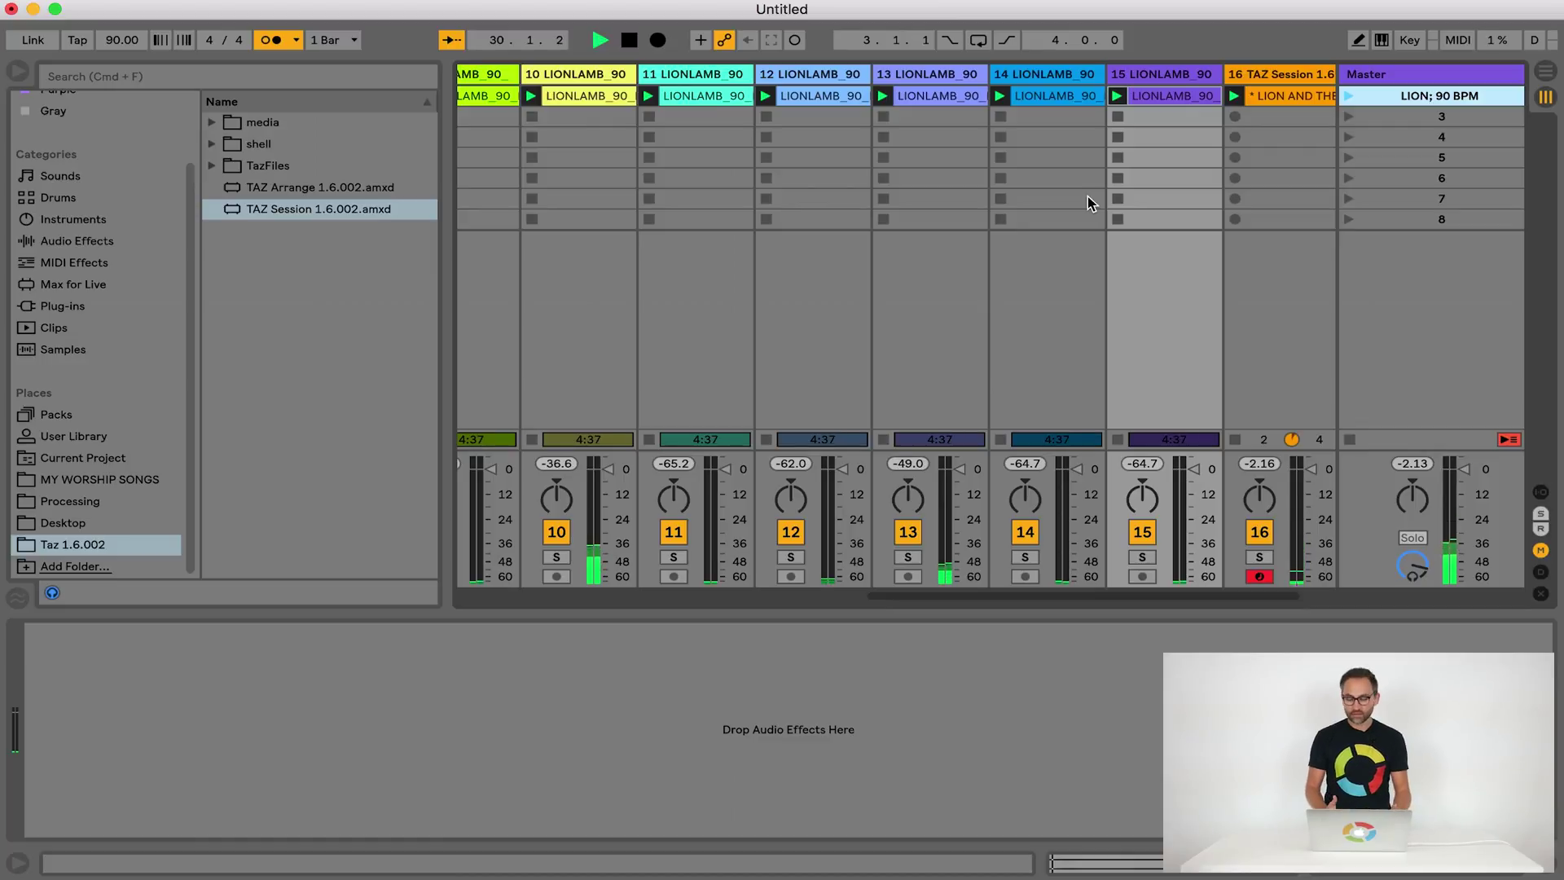
click(1301, 101)
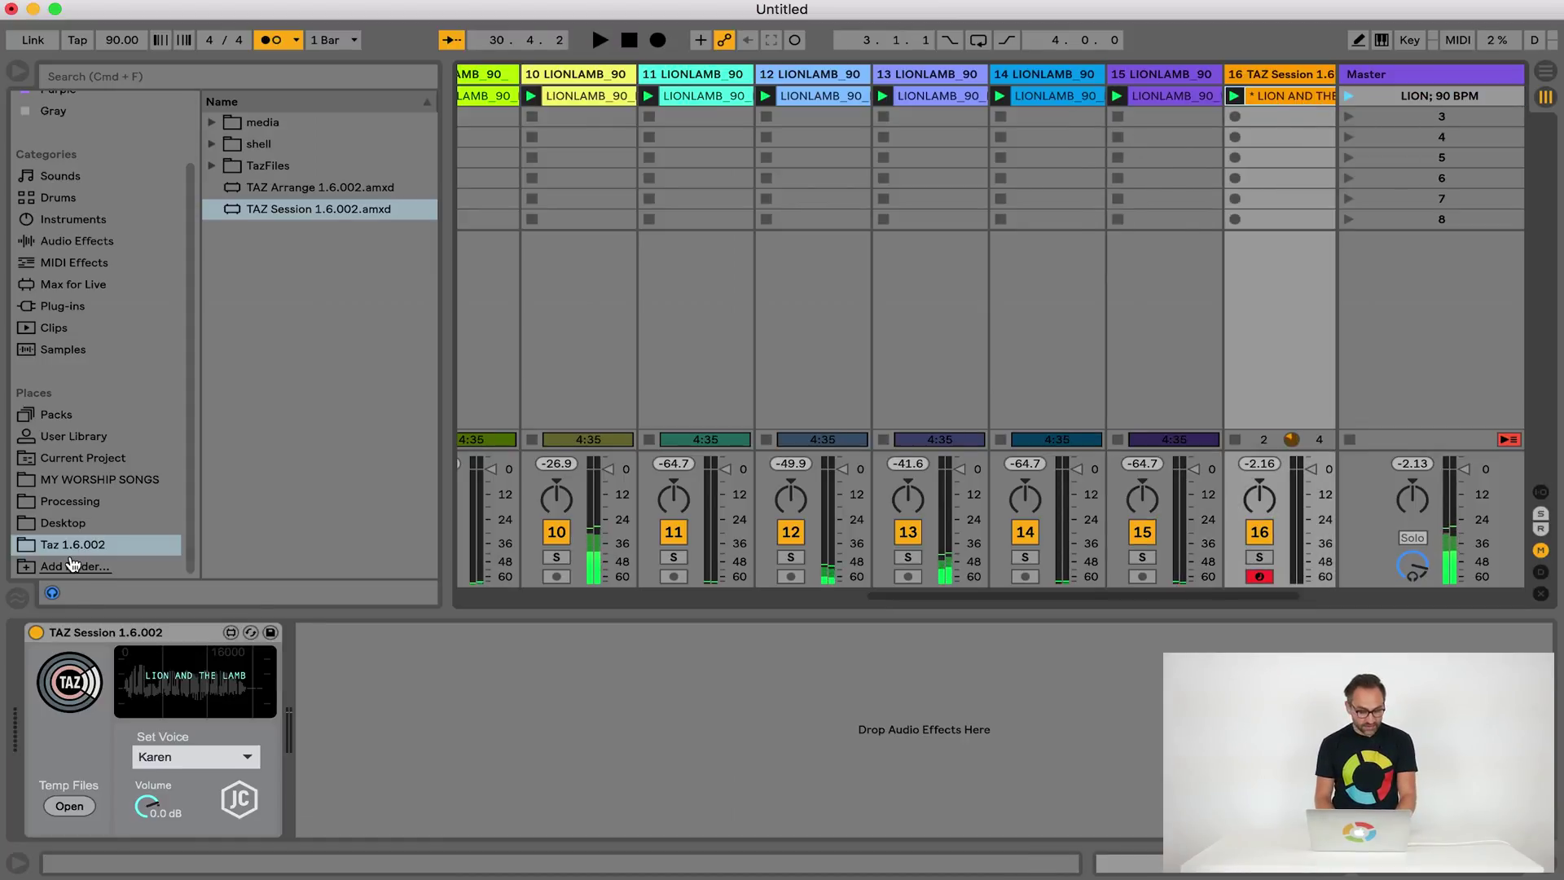
double_click(1283, 105)
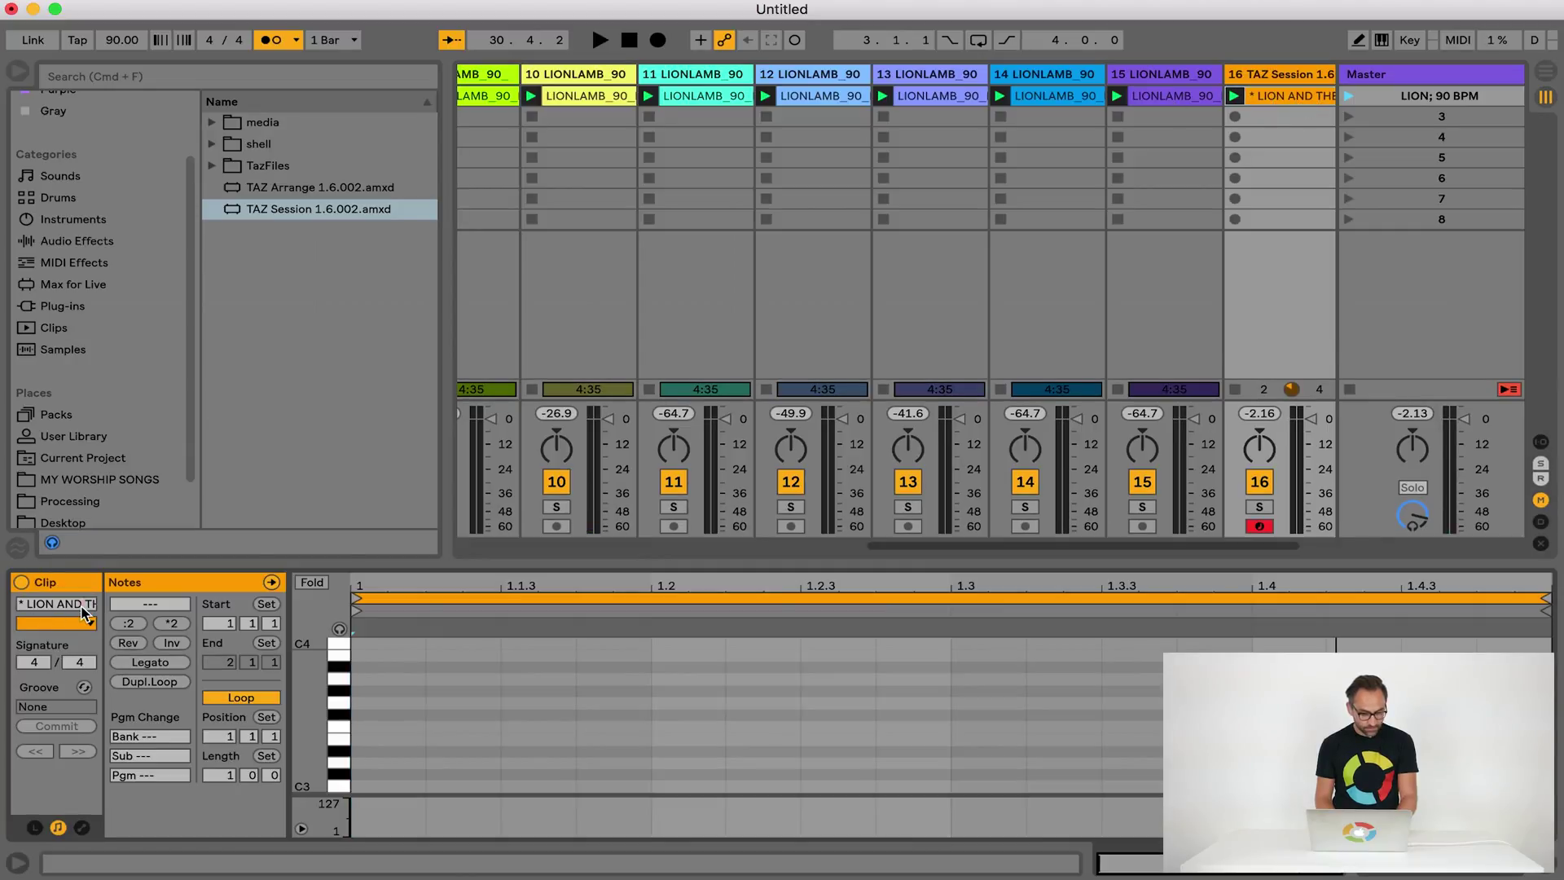
Append 'key of A' to the end of the clip's name
click(83, 609)
click(95, 606)
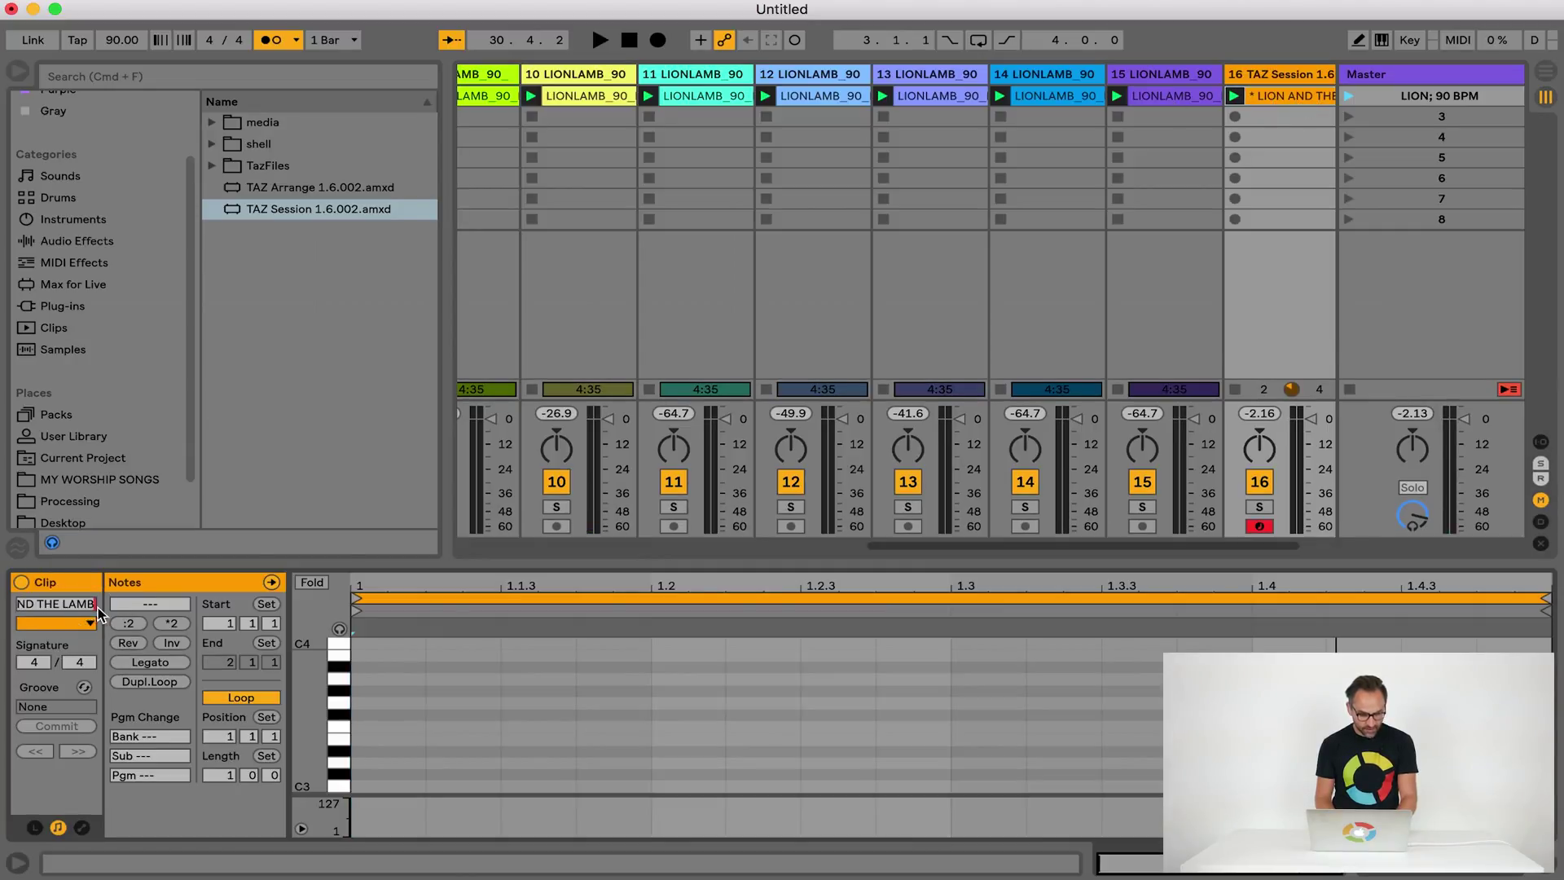
text(key of A)
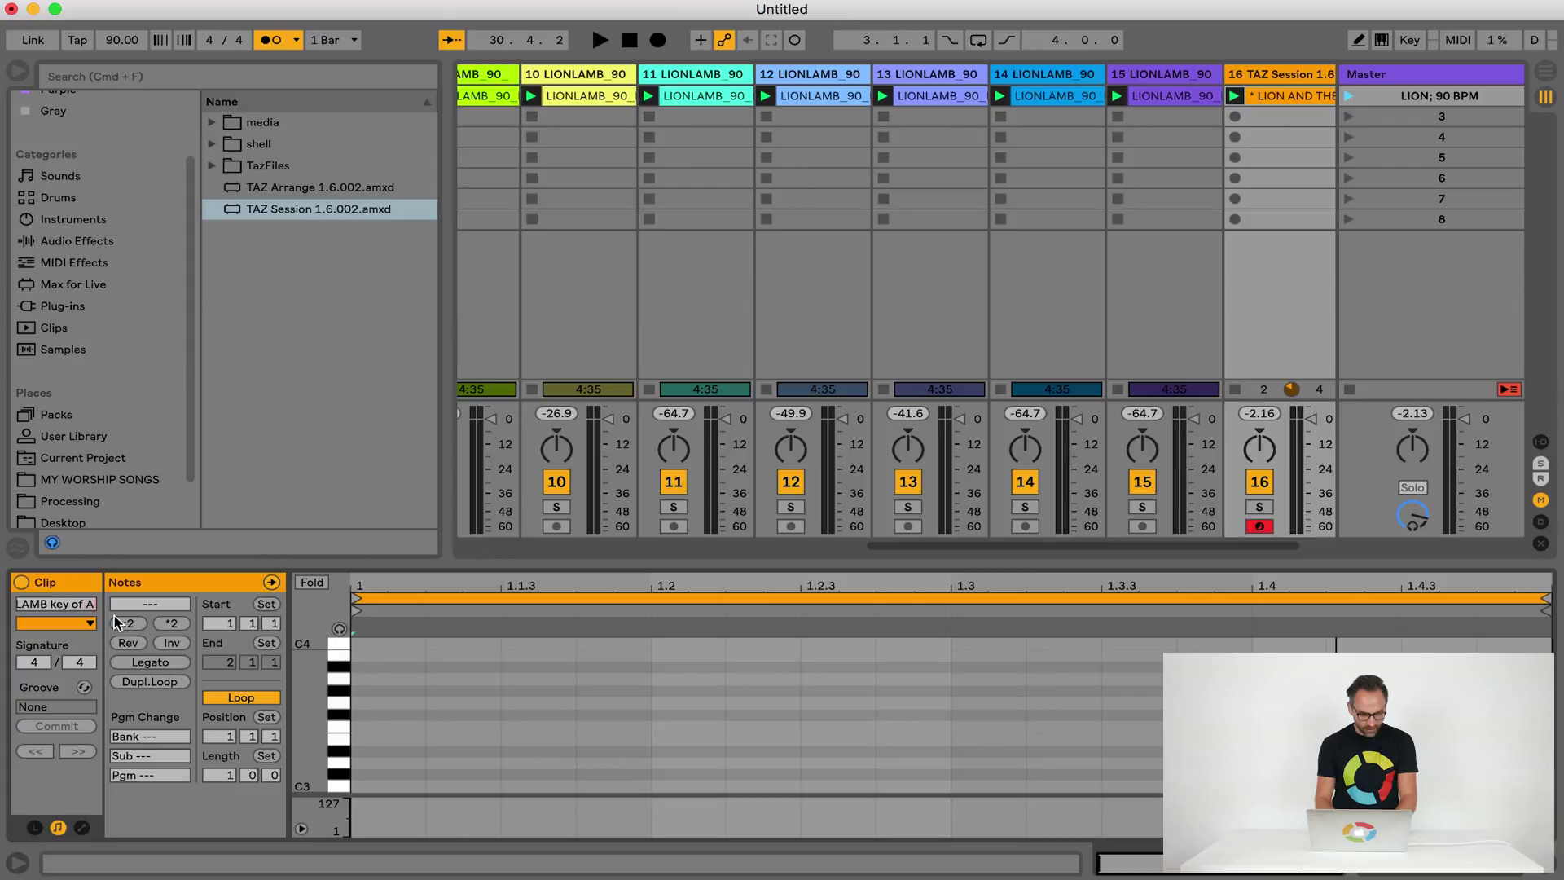
Launch the LION; 90 BPM scene to hear TAZ announce the clip, then select the TAZ Session track
click(1165, 178)
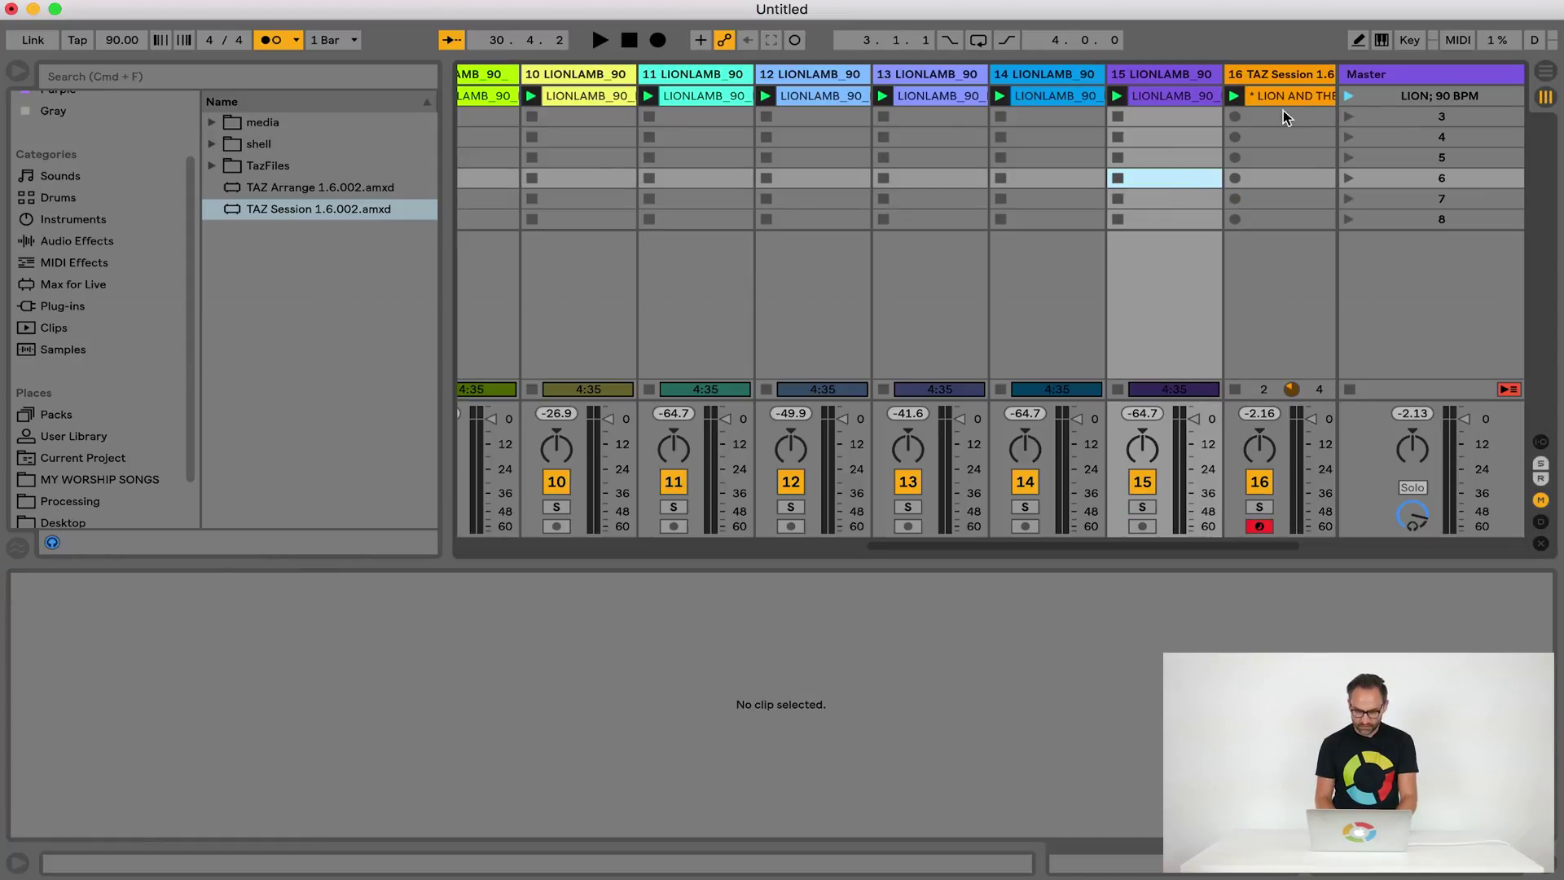
click(1348, 96)
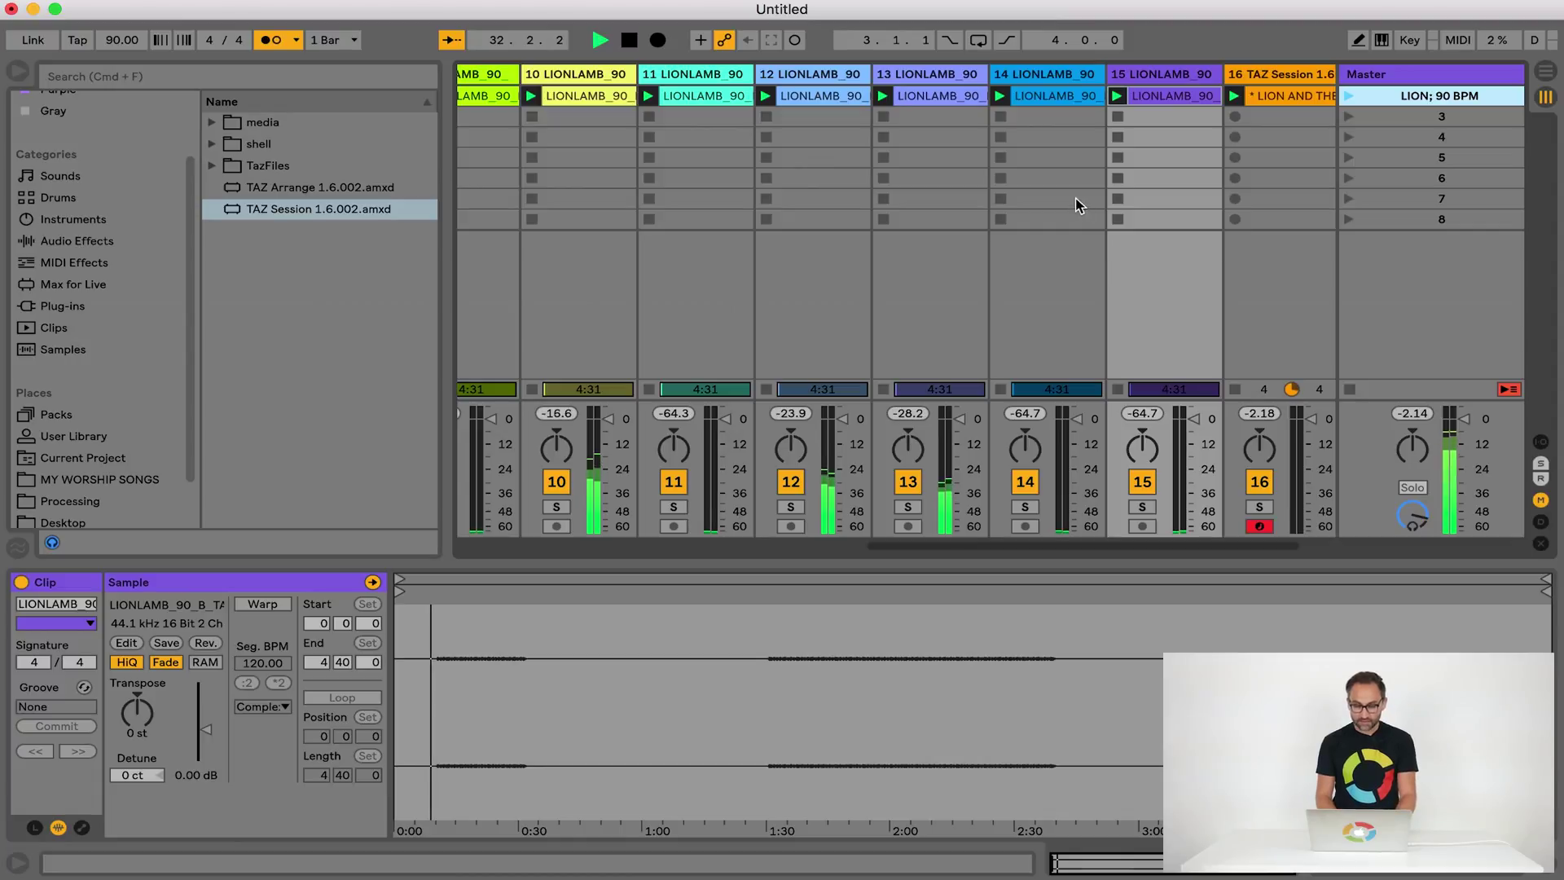
click(1150, 199)
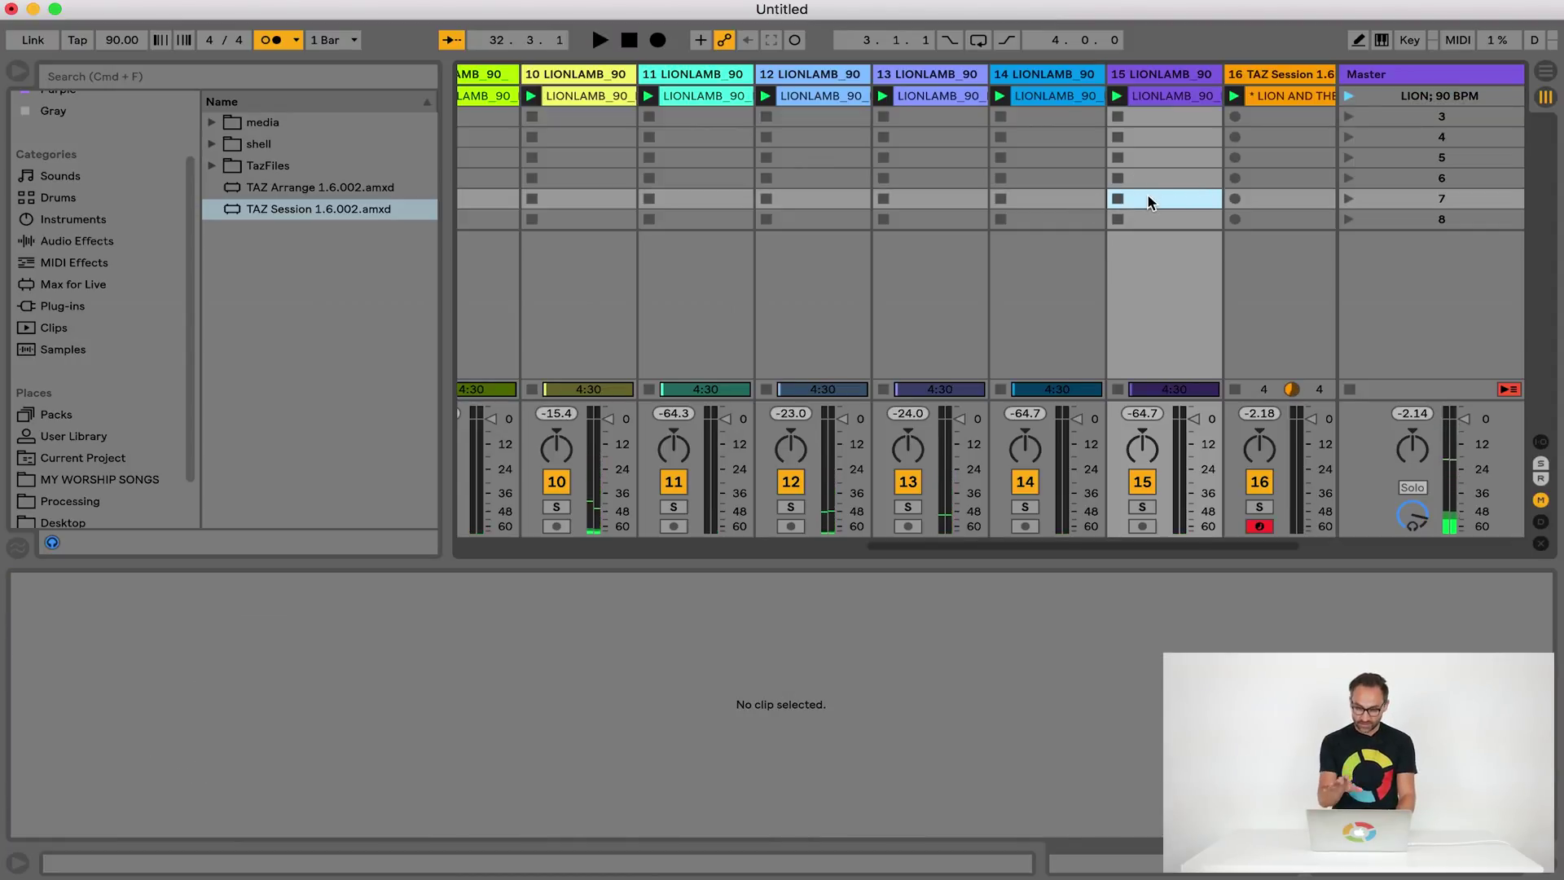
click(1296, 74)
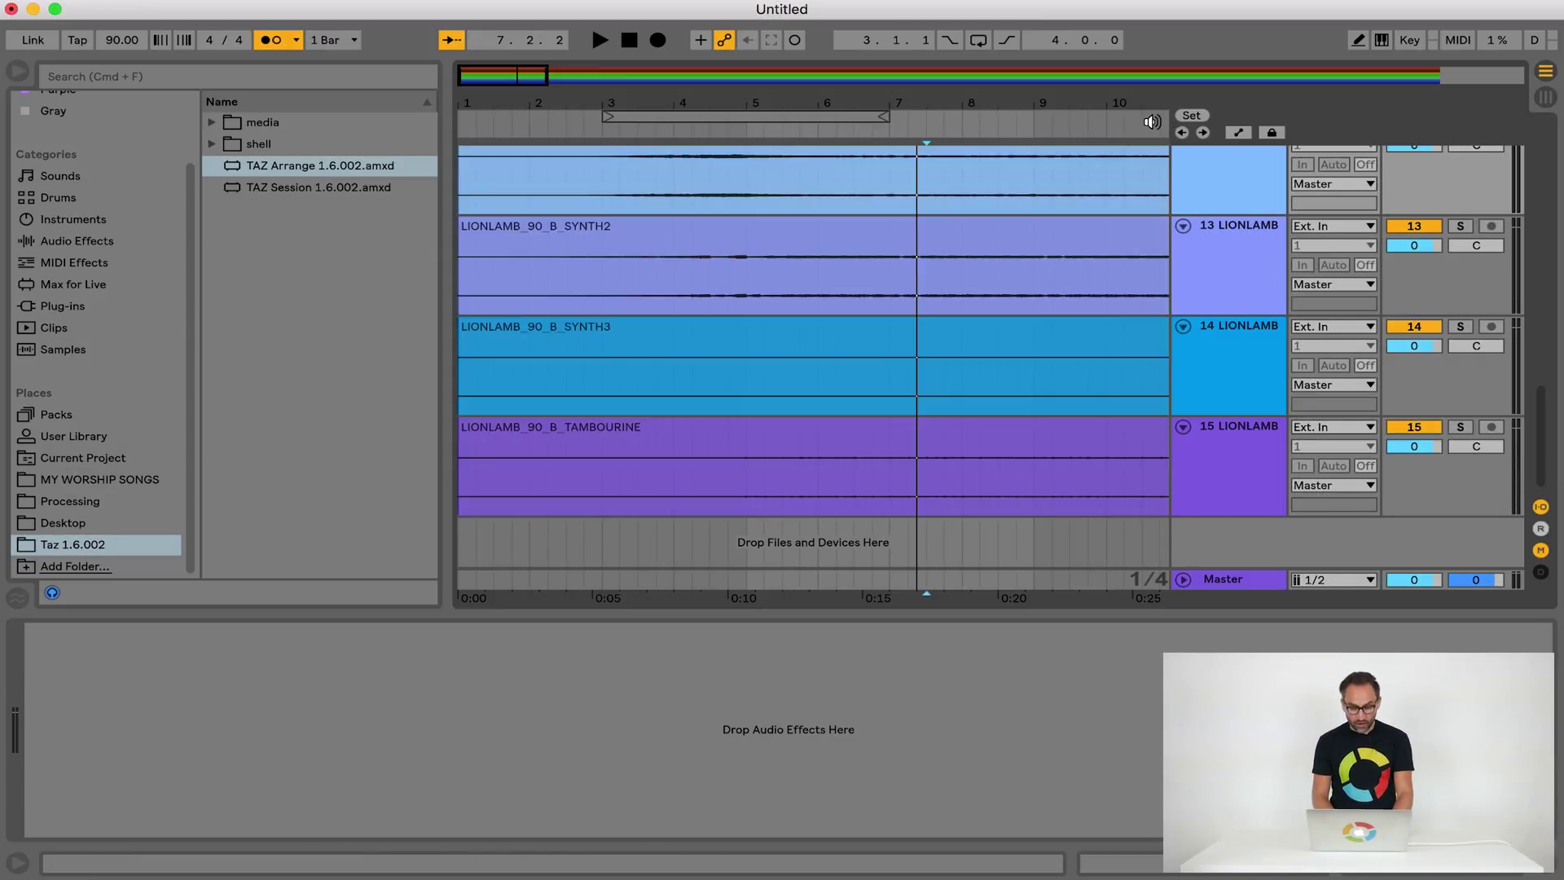
Drag TAZ Arrange 1.6.002 from the browser onto a new MIDI track 16 in the Arrangement
scroll(782, 218, up, 5)
scroll(782, 217, up, 5)
scroll(782, 218, down, 10)
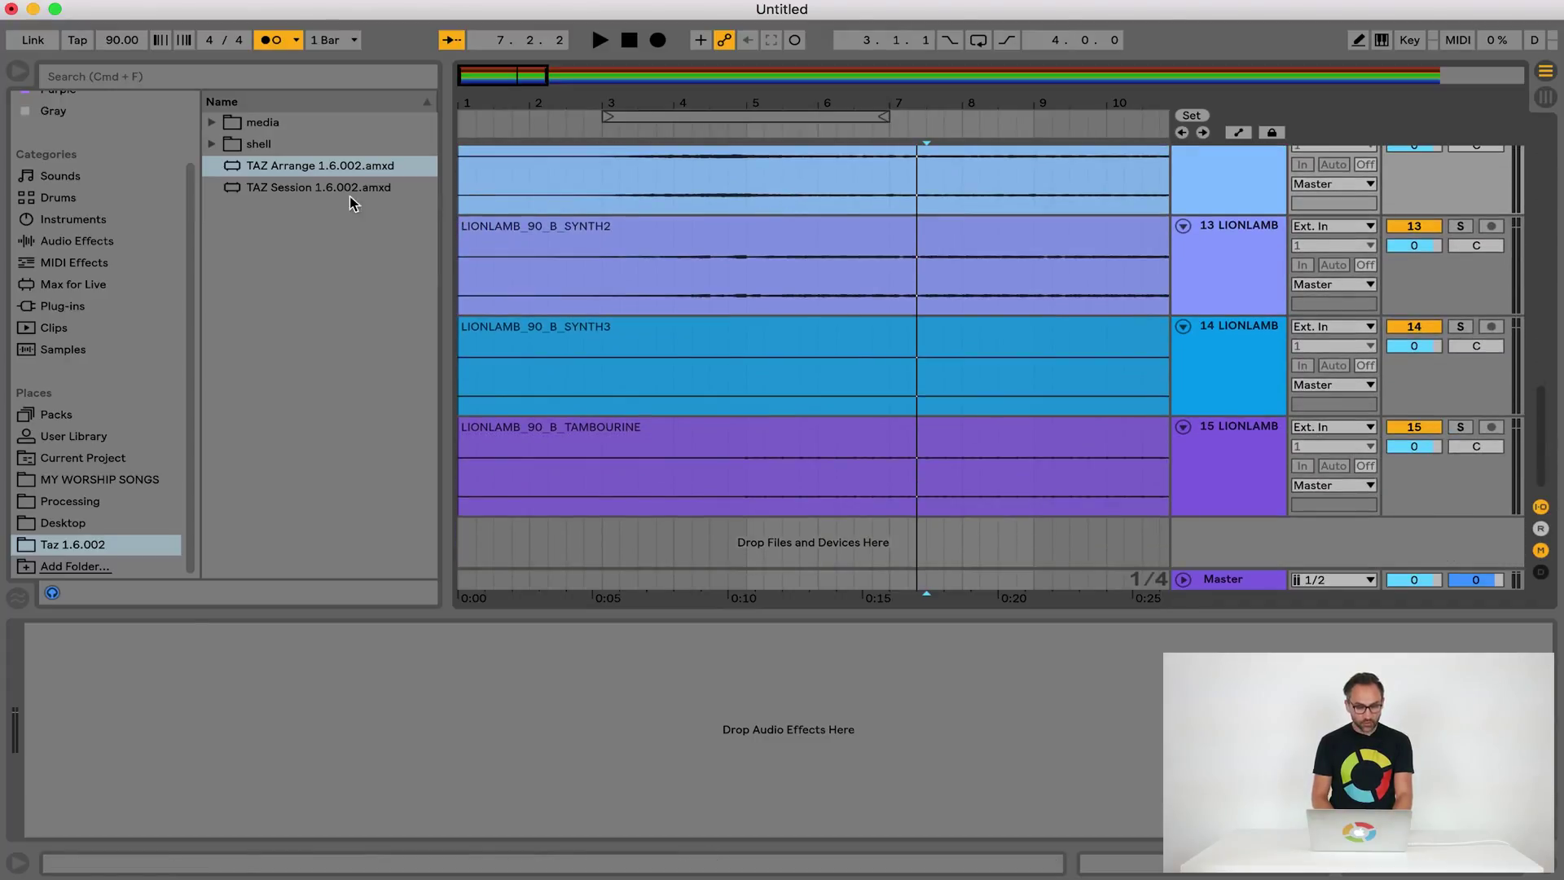
click(267, 175)
drag(267, 175, 466, 532)
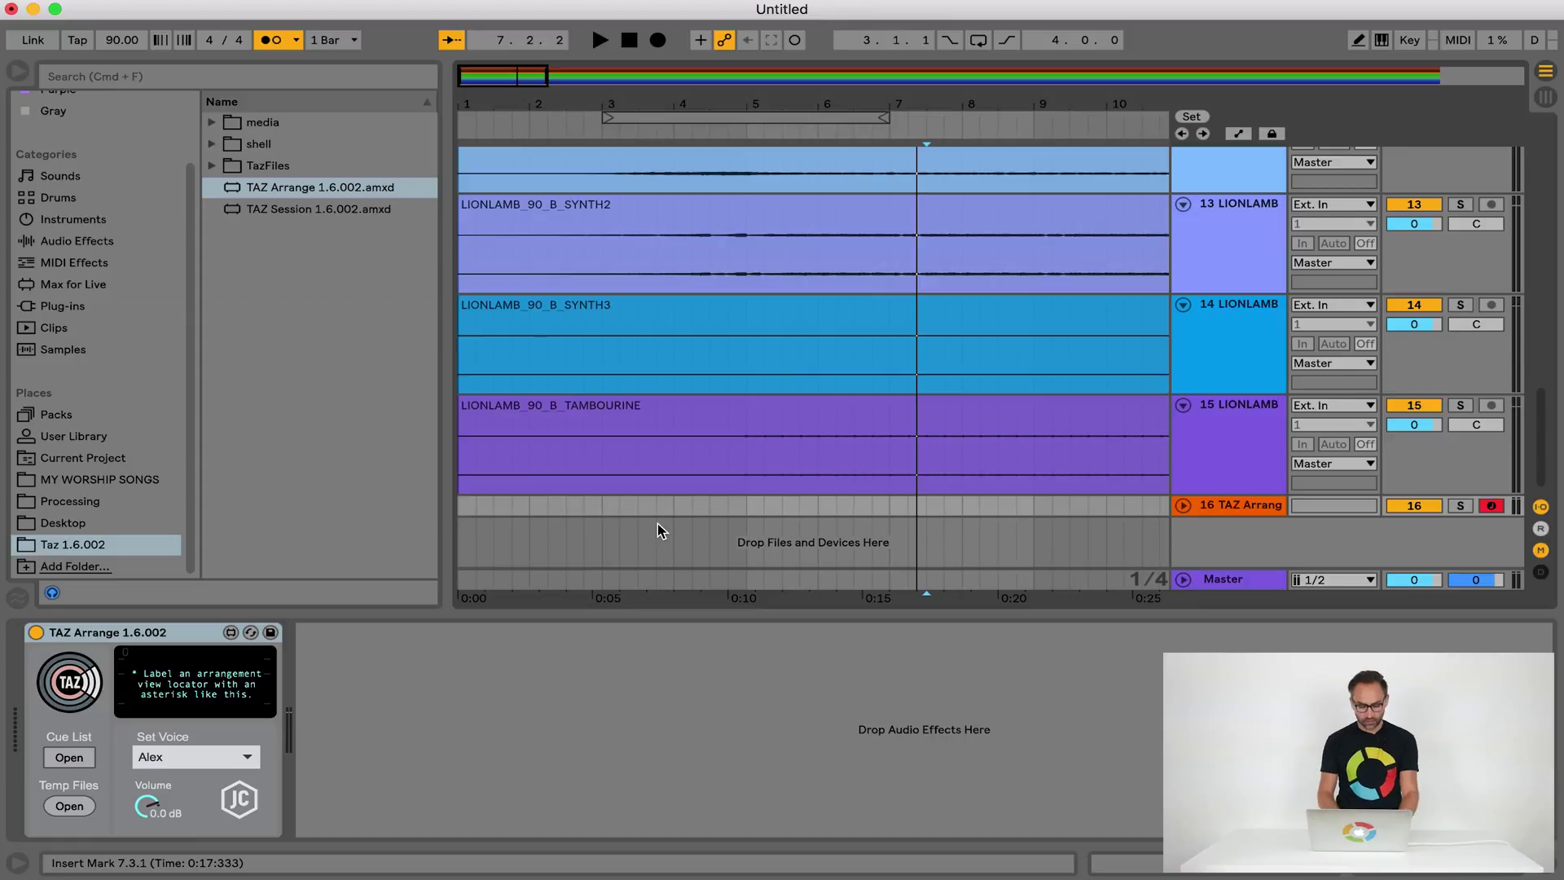
scroll(554, 277, up, 10)
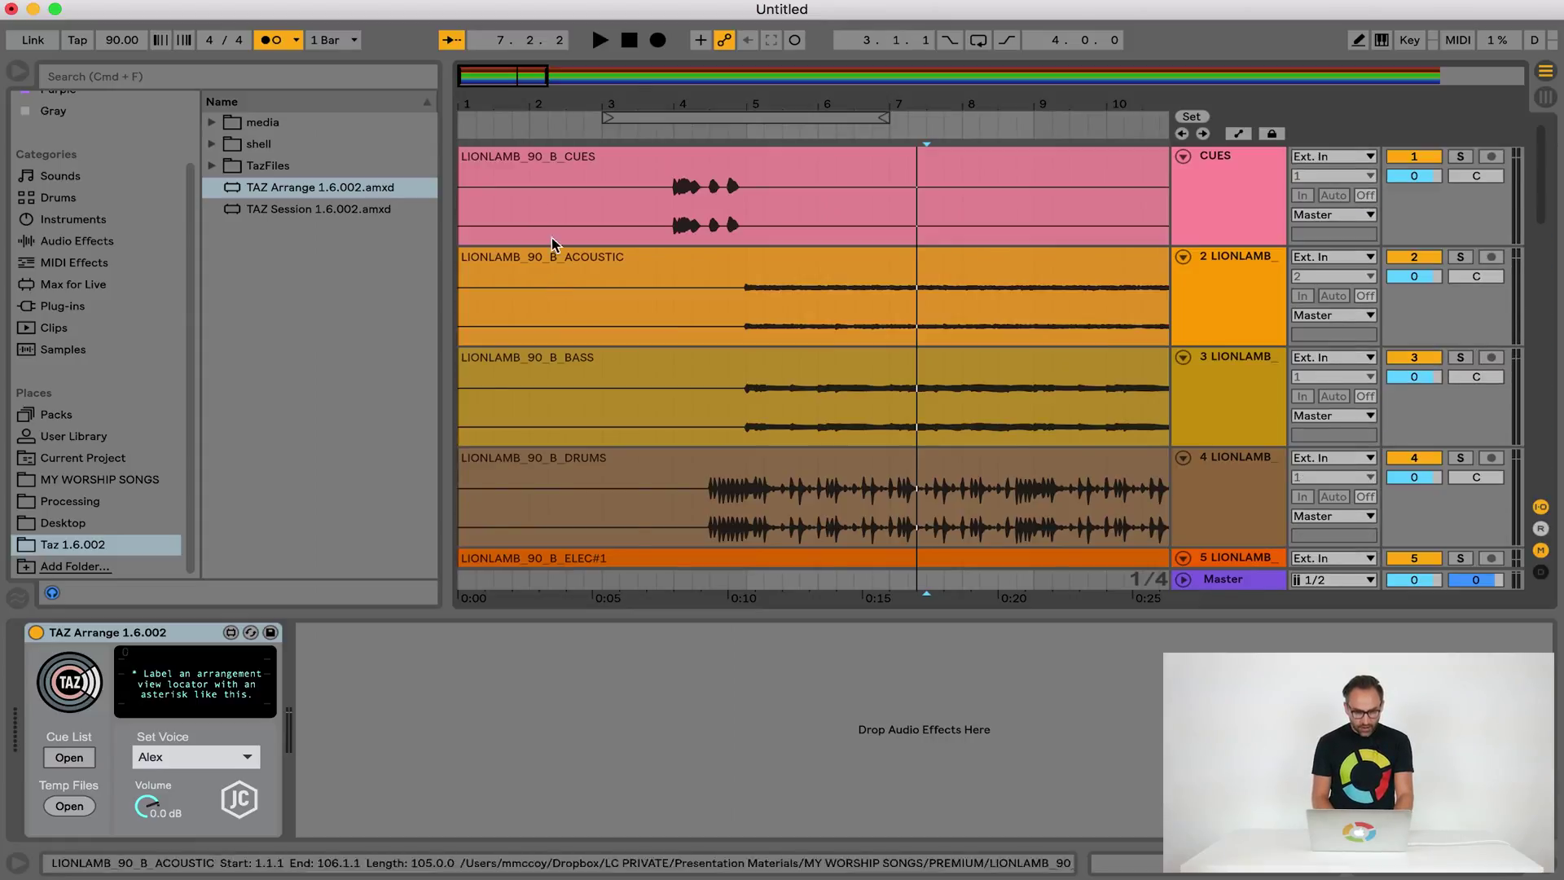
Zoom in on the first bars and place a new locator at the song start
drag(468, 108, 468, 294)
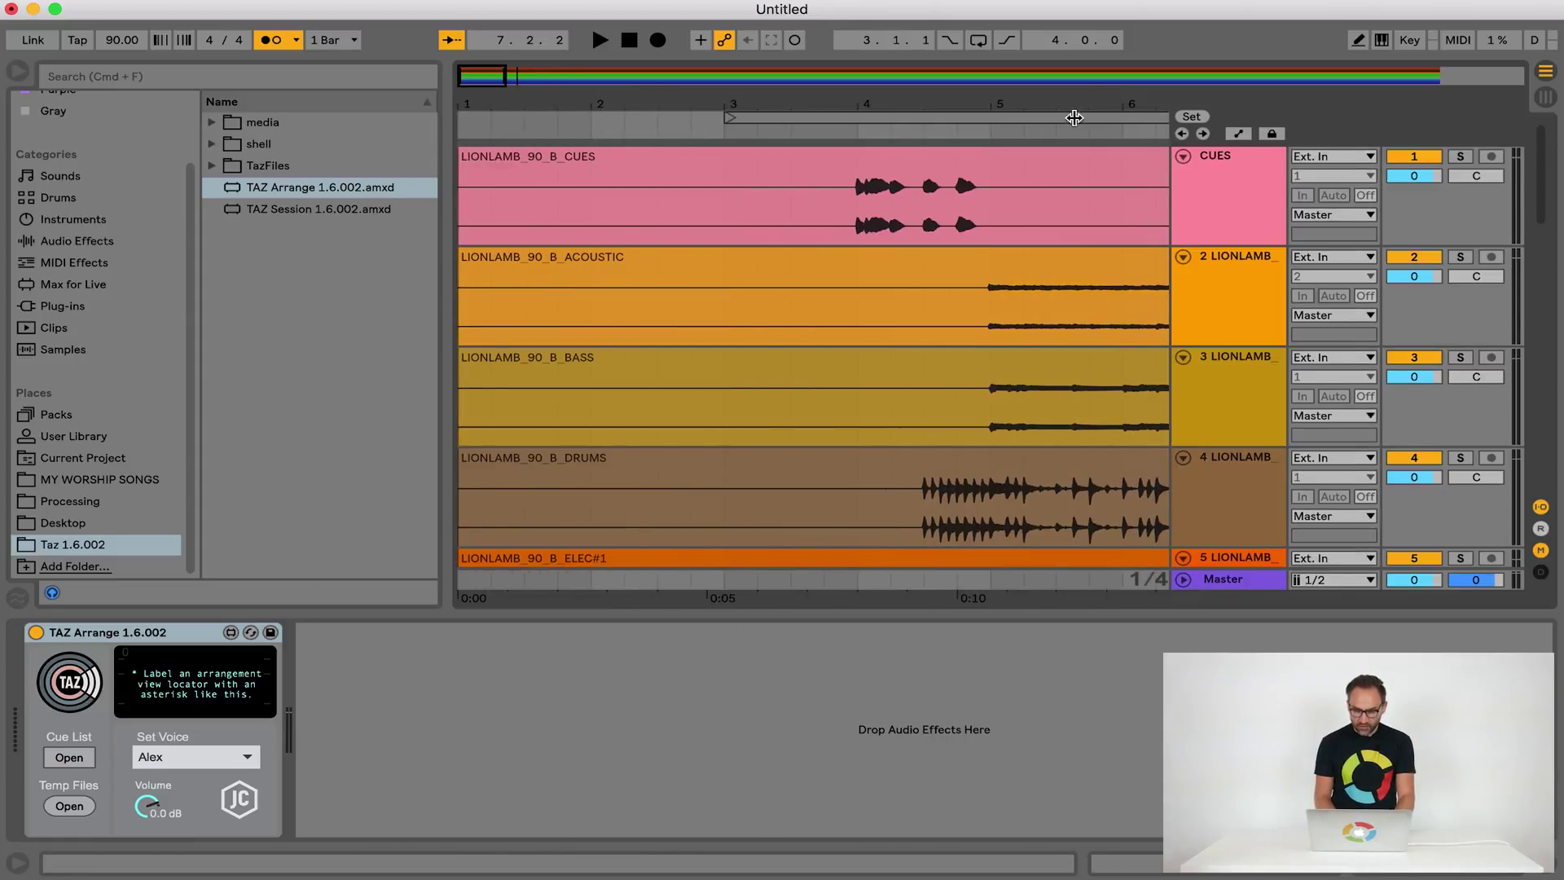
click(525, 214)
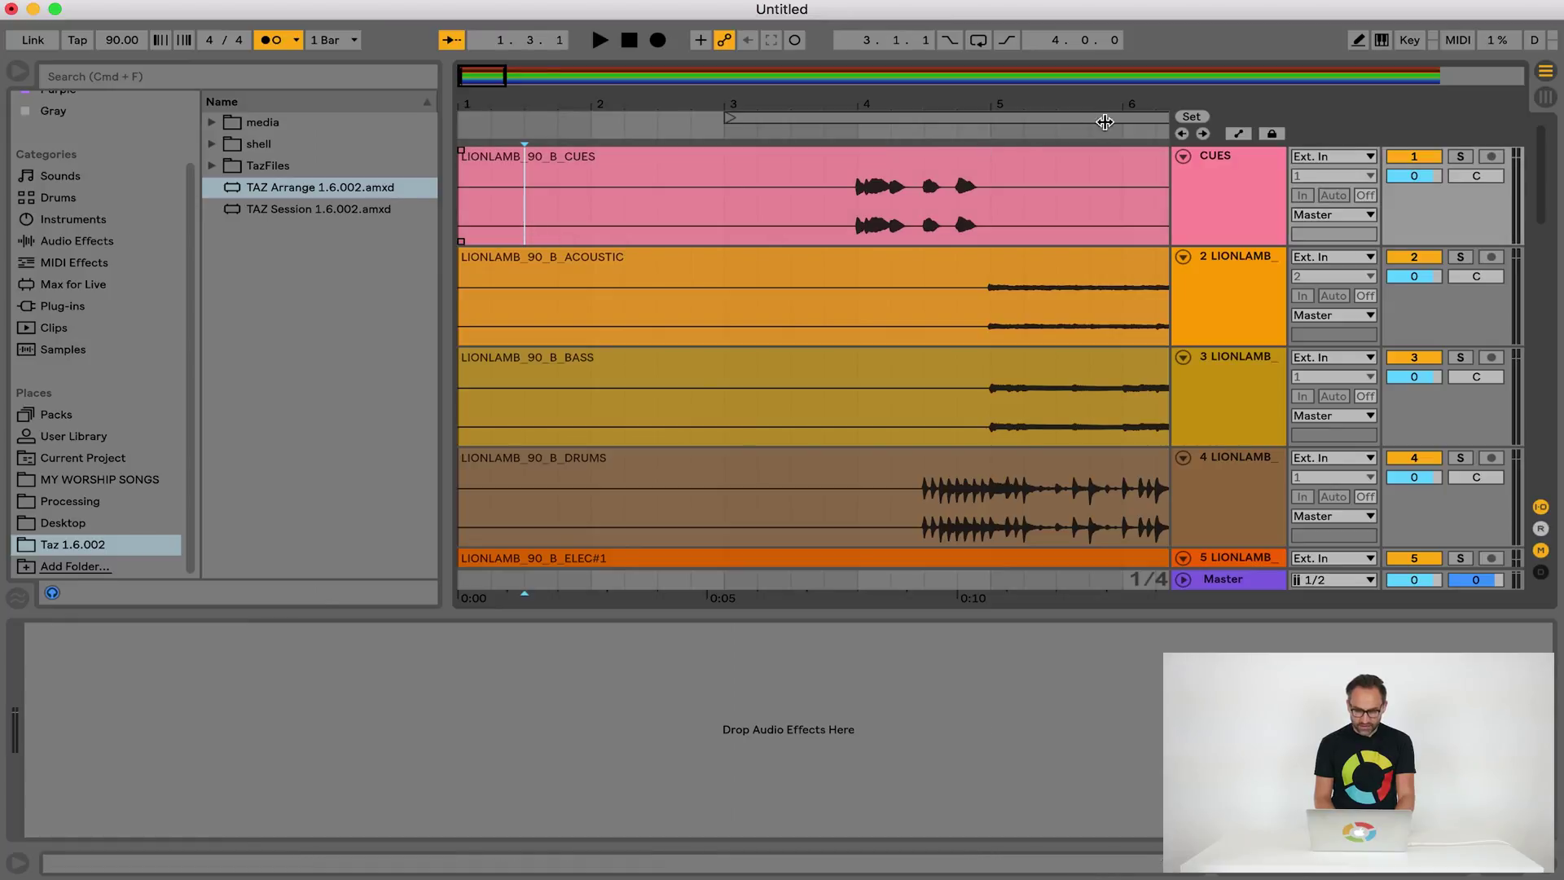
click(1191, 117)
mouse_move(525, 132)
mouse_down()
mouse_move(592, 139)
mouse_move(467, 139)
mouse_up()
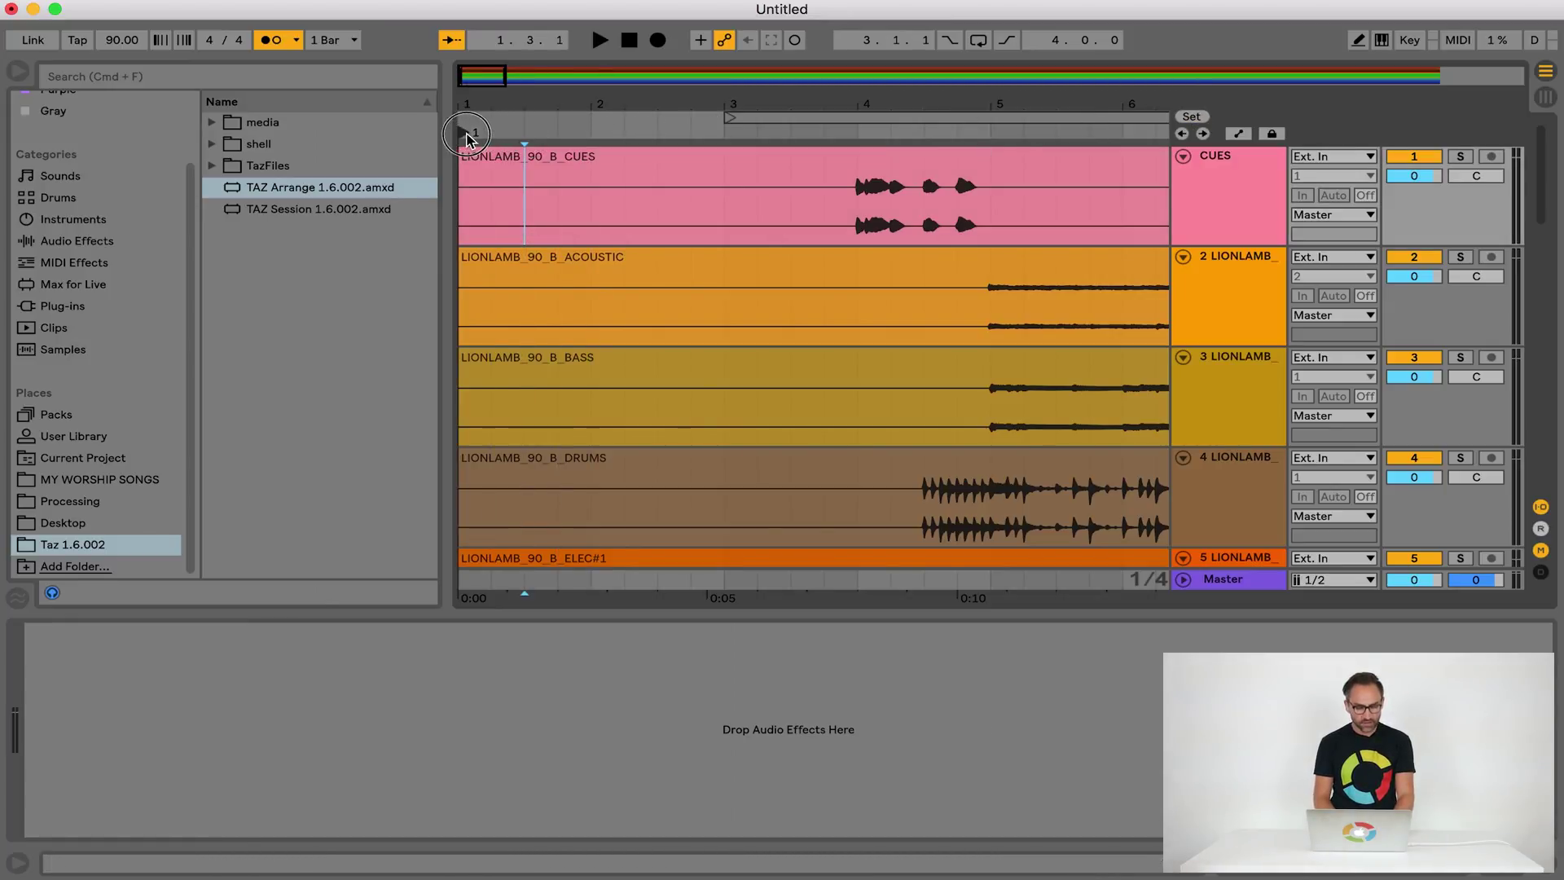
Rename the locator to '* LION AND THE LAMB' and select the TAZ Arrange track
right_click(467, 138)
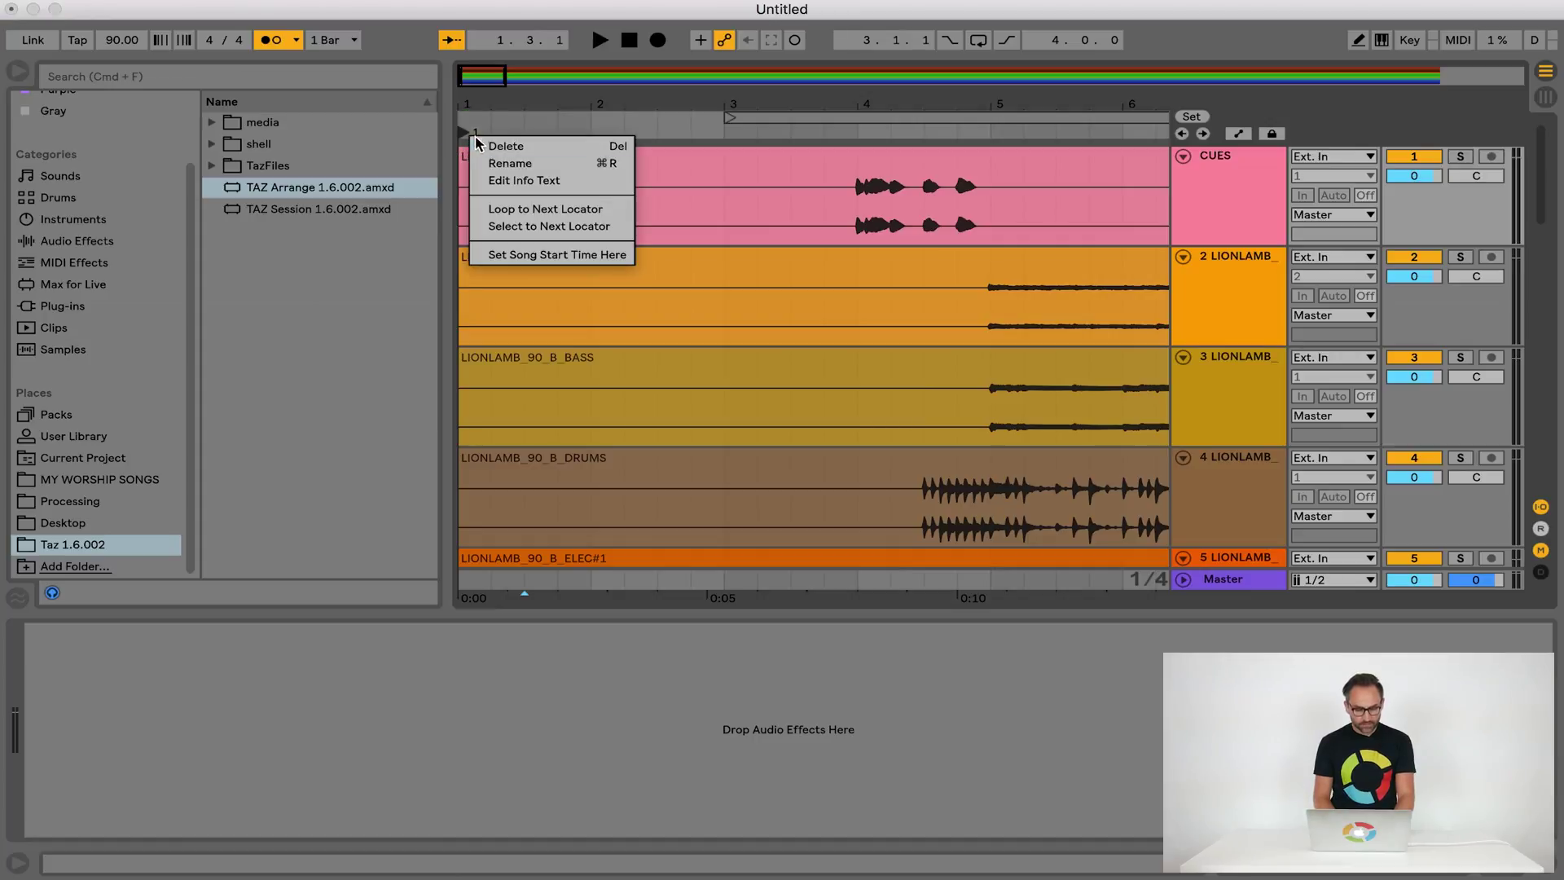
click(506, 162)
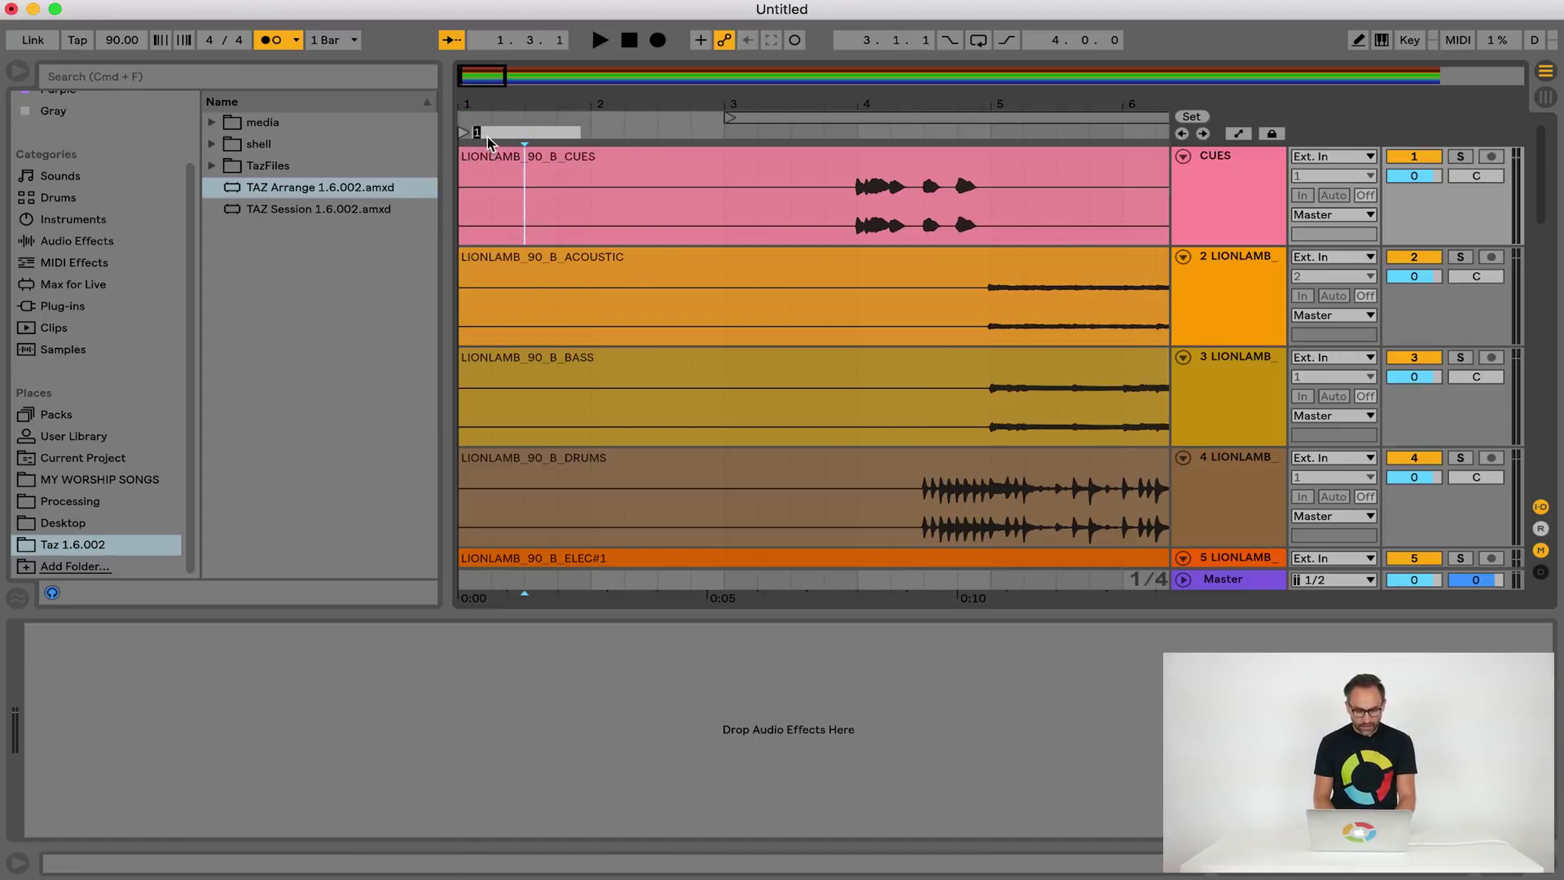
text(*)
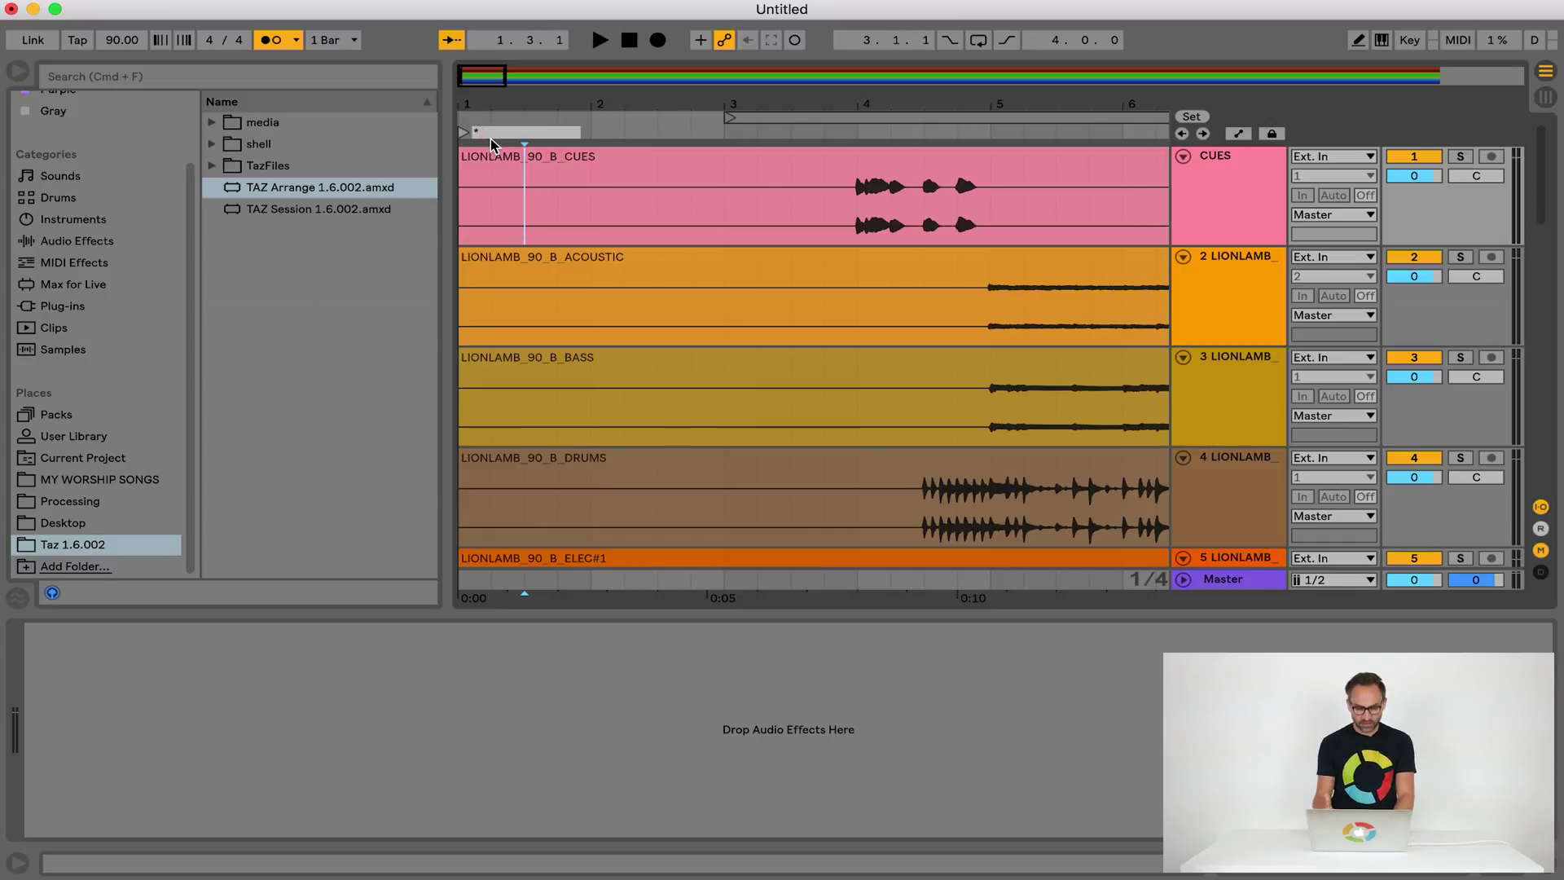
text( LION AND)
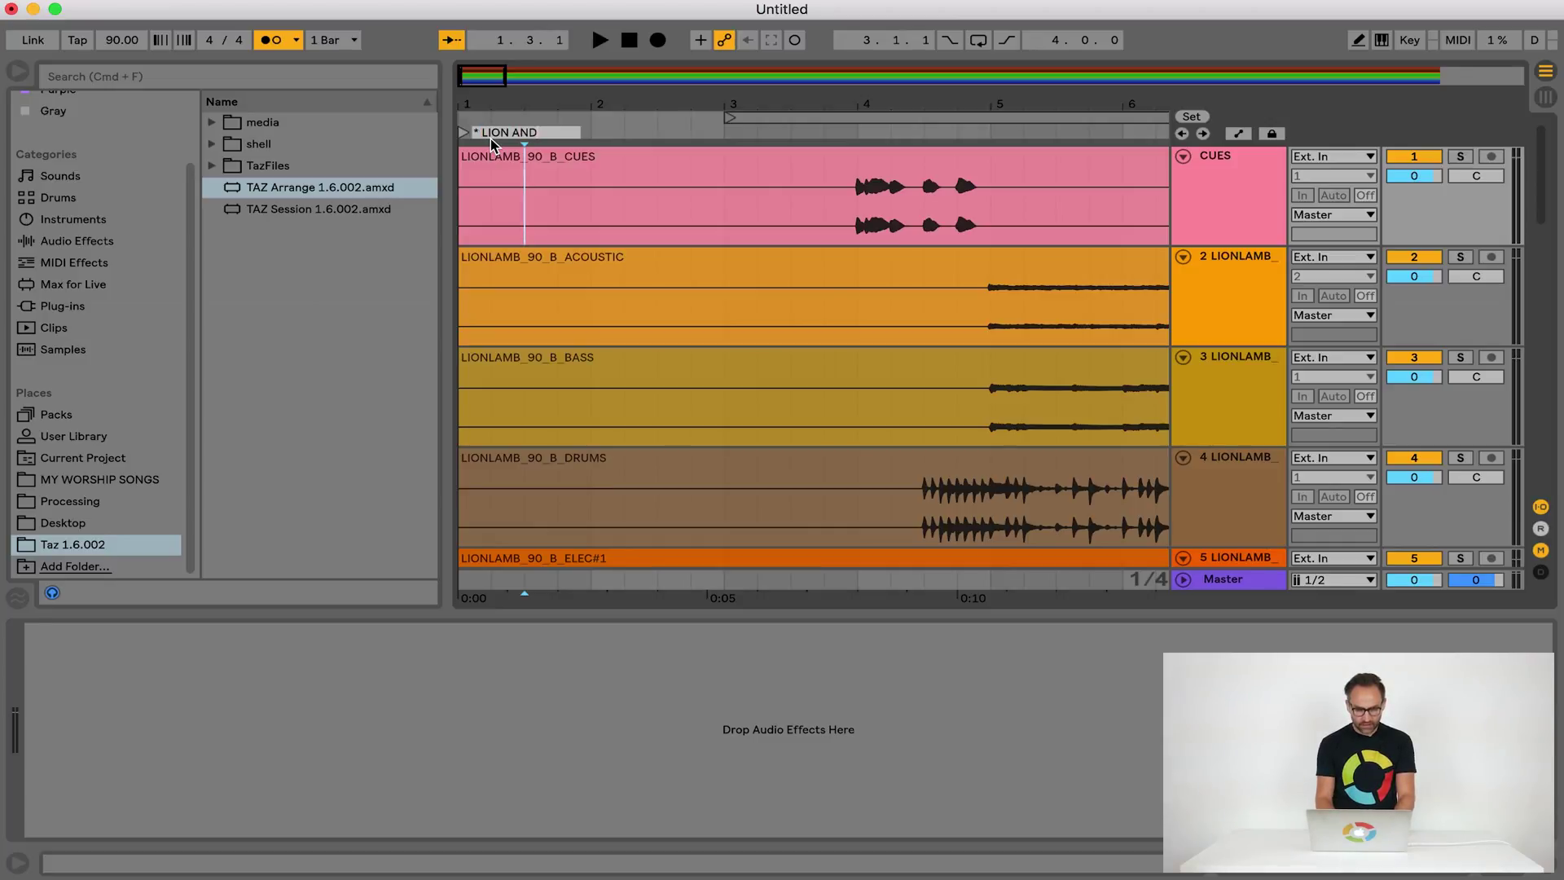
text( THE LAMB)
key(Return)
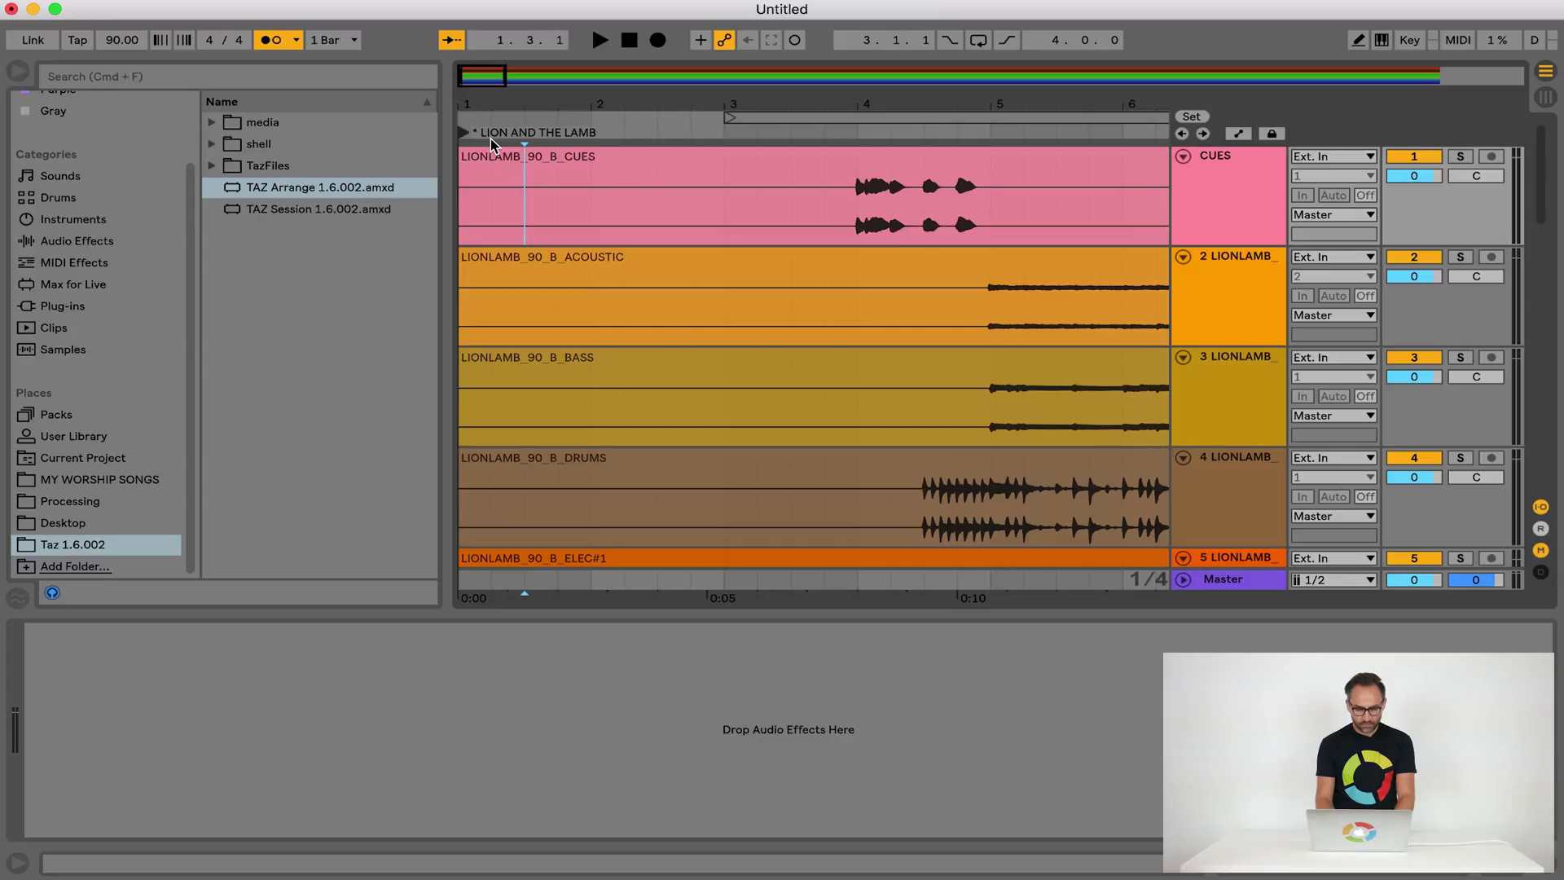
scroll(1254, 525, down, 10)
click(1236, 505)
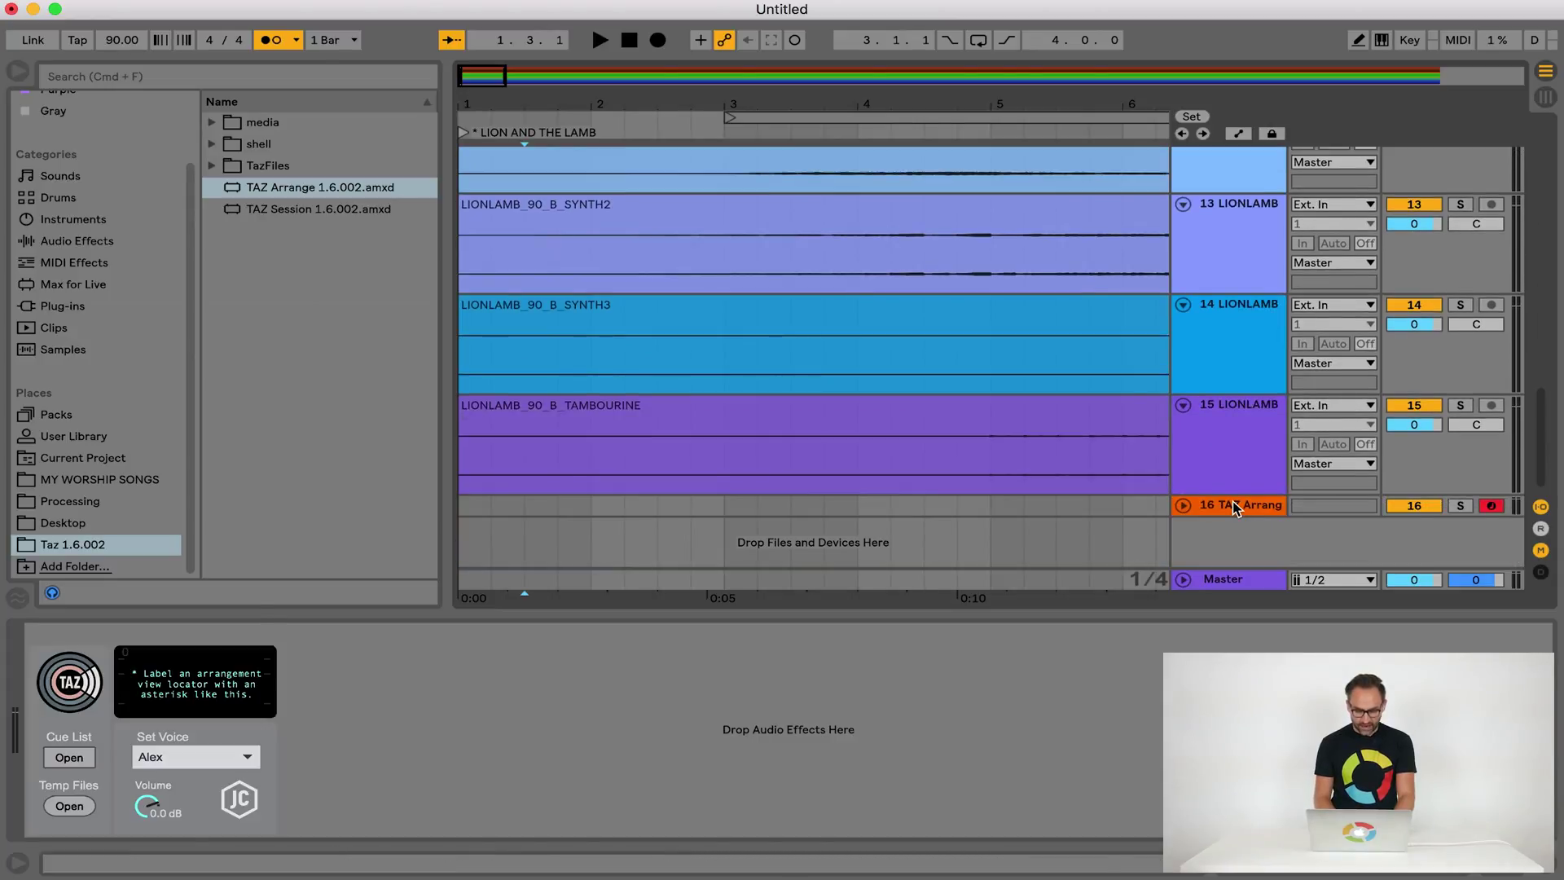
Review the TAZ Arrange voice list, then play the arrangement from the start and stop near bar 4
click(196, 757)
scroll(195, 799, down, 5)
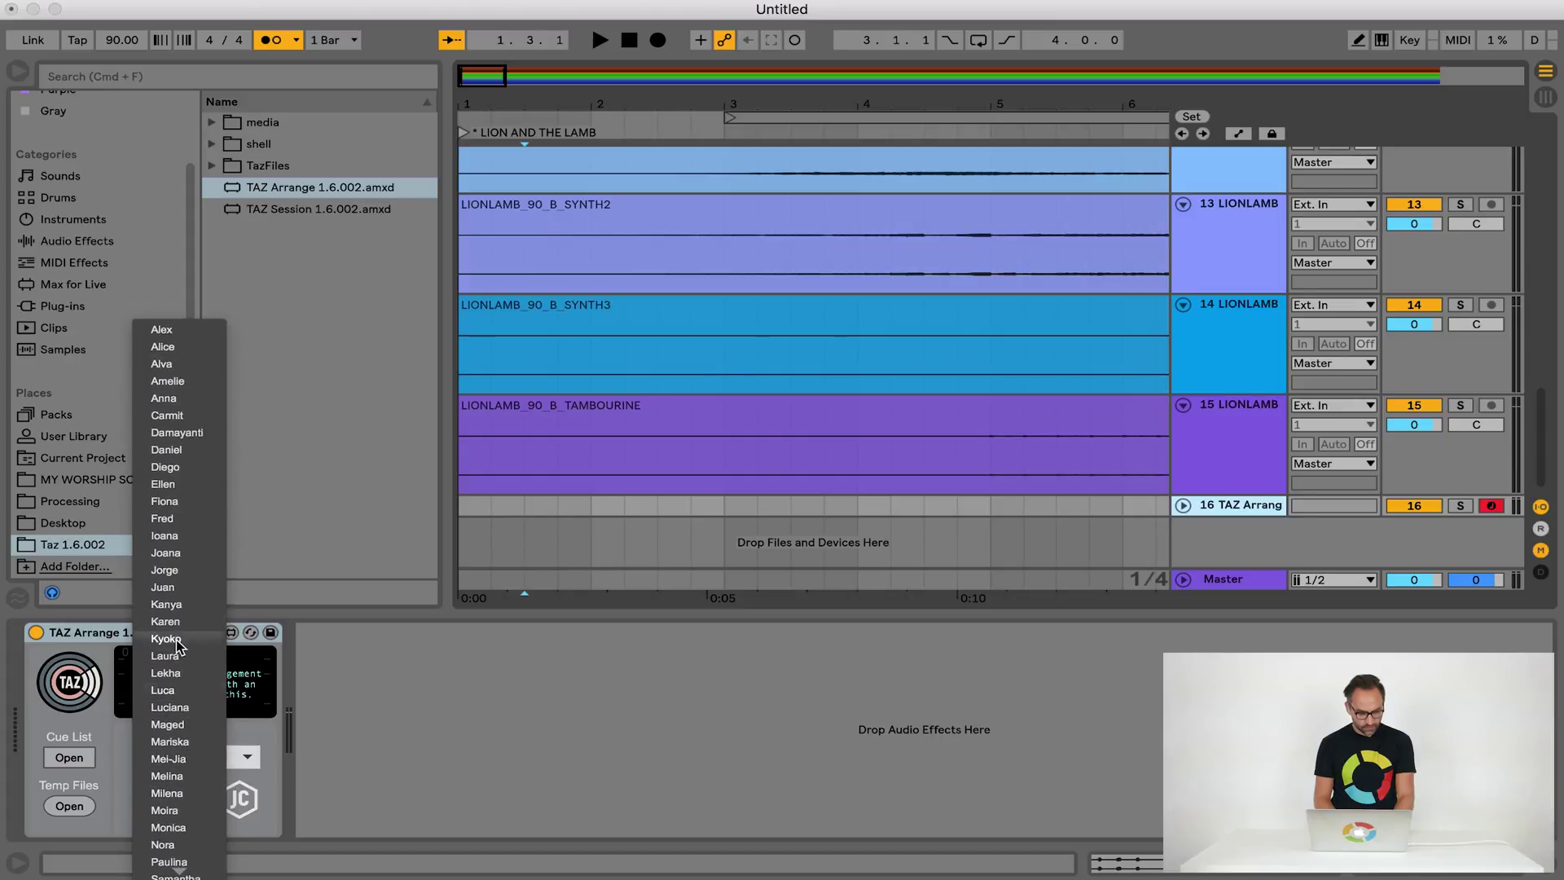
click(565, 530)
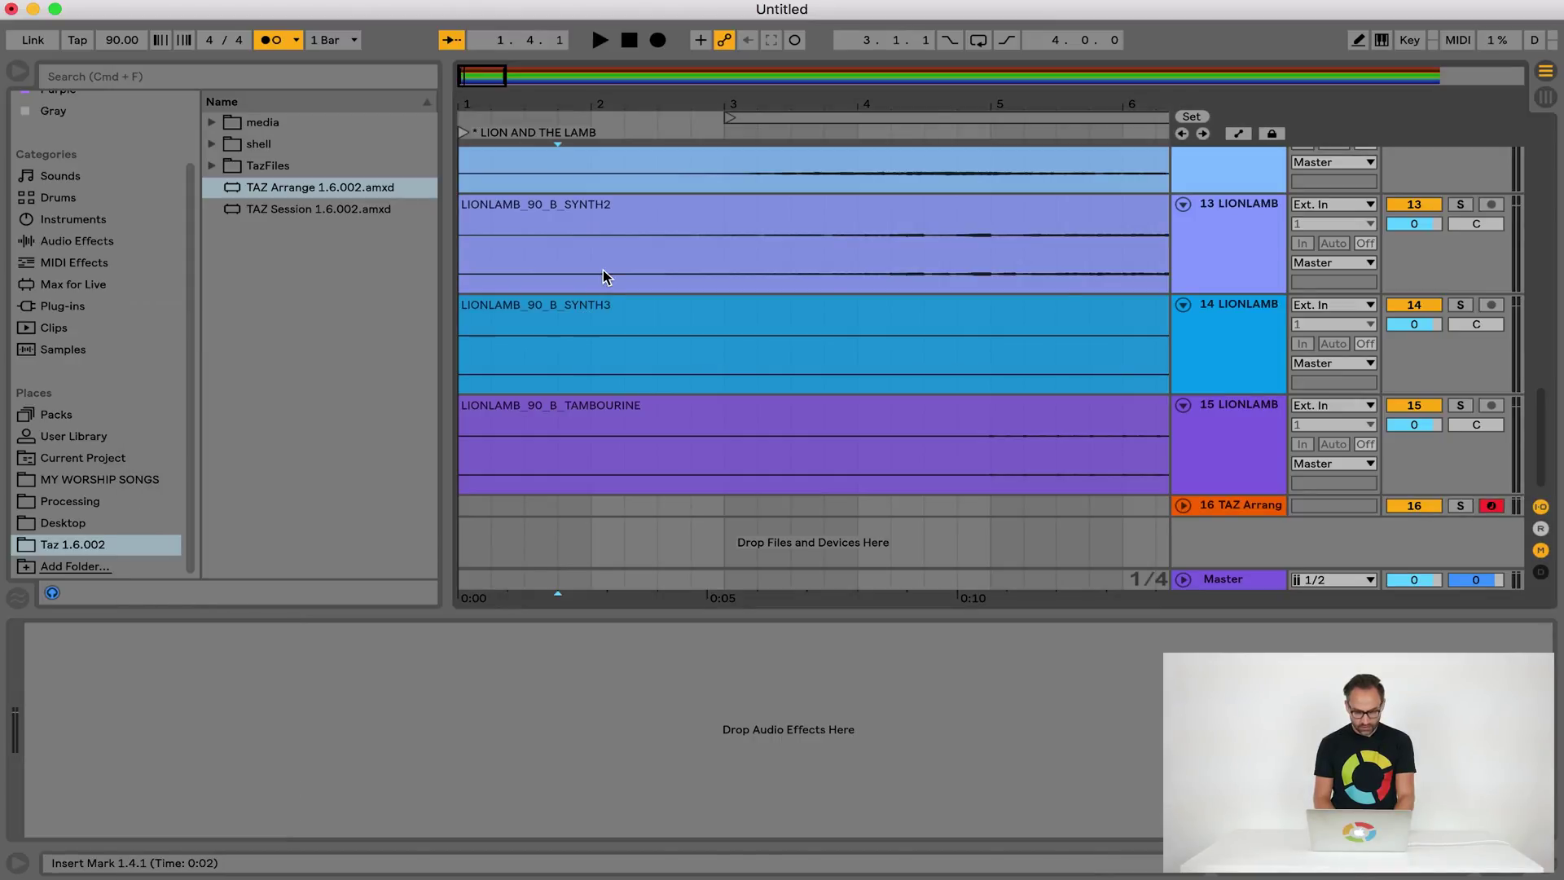
scroll(603, 270, up, 15)
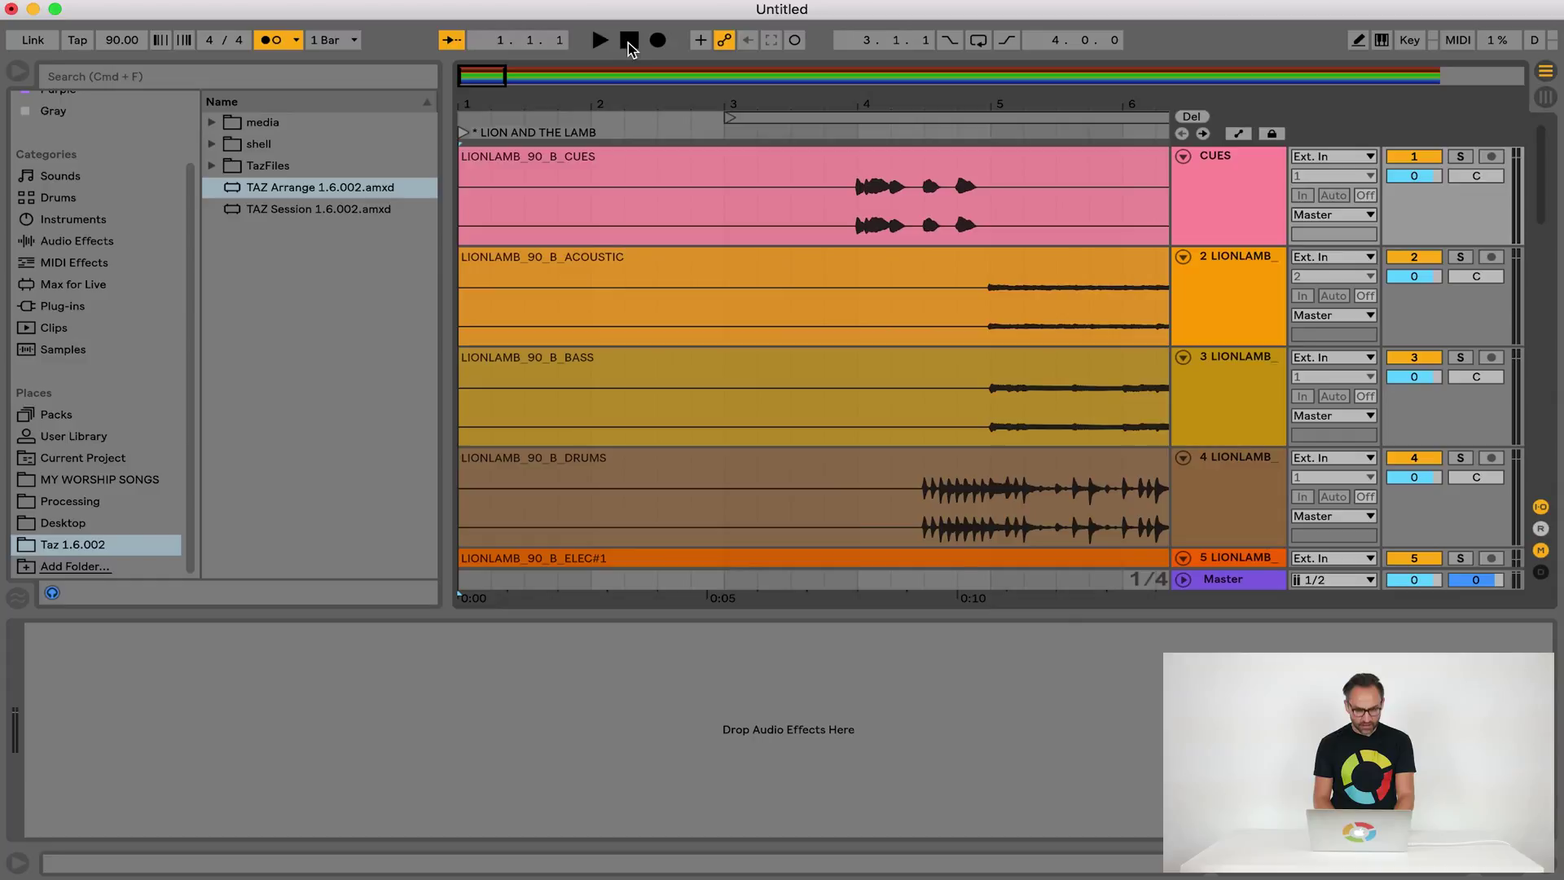
click(600, 44)
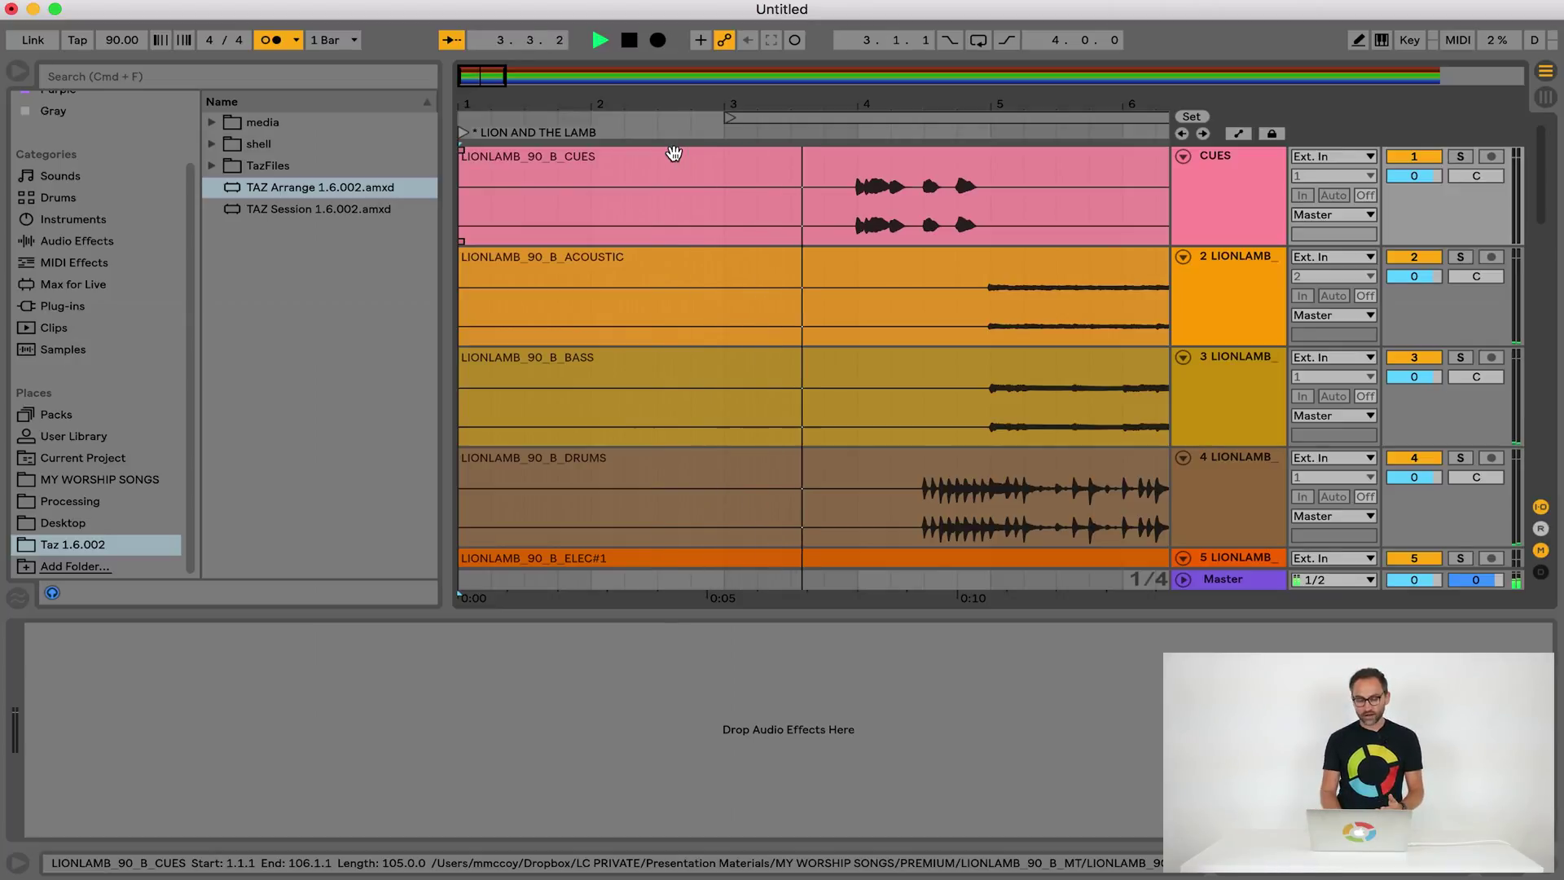
drag(828, 94, 827, 56)
key(space)
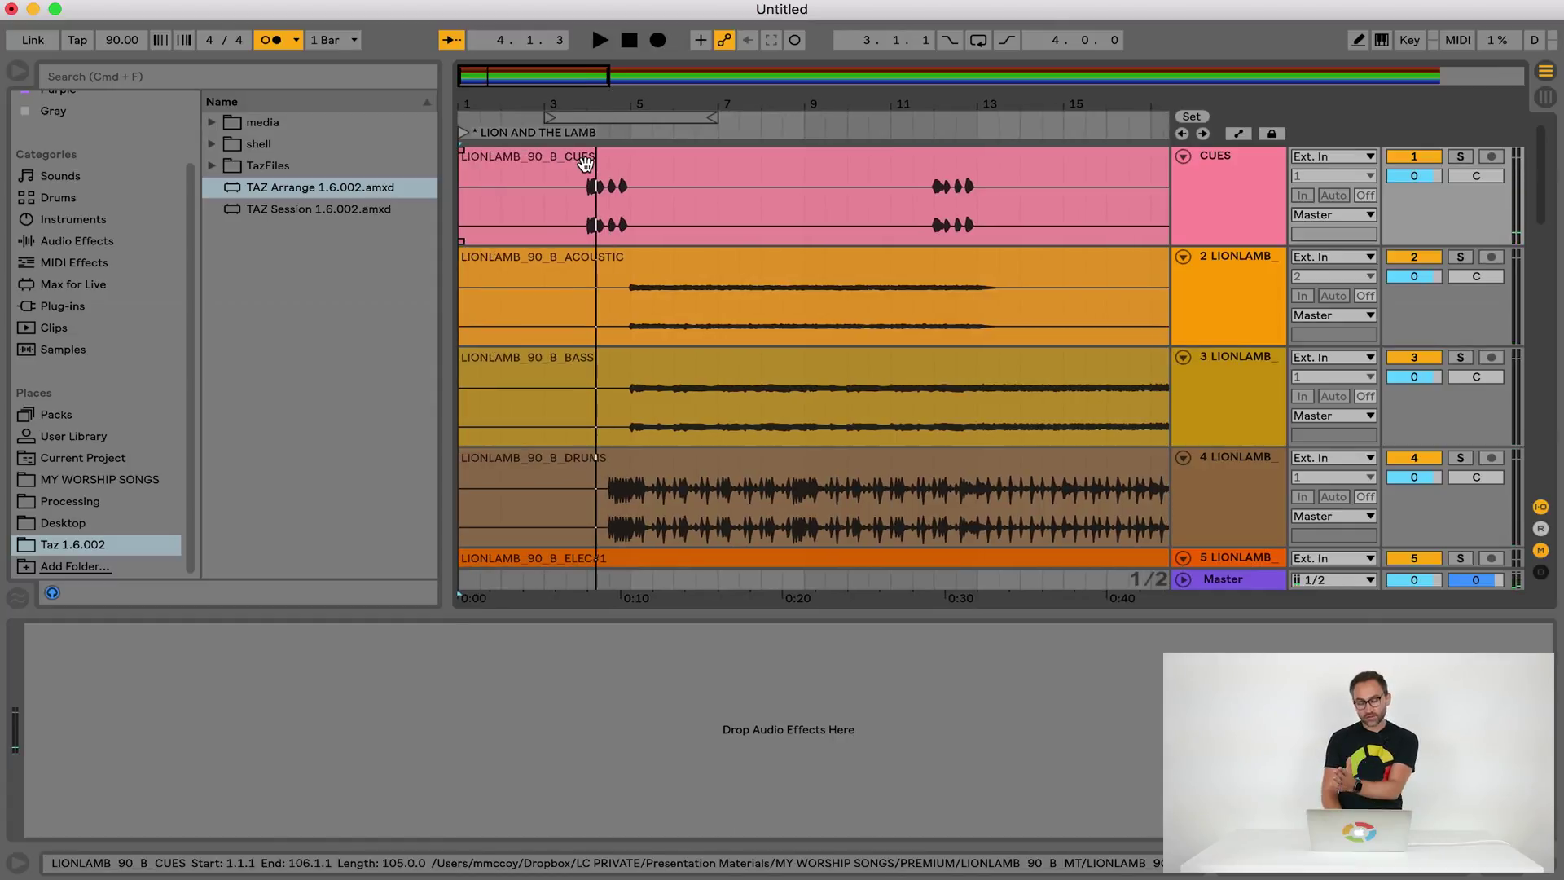